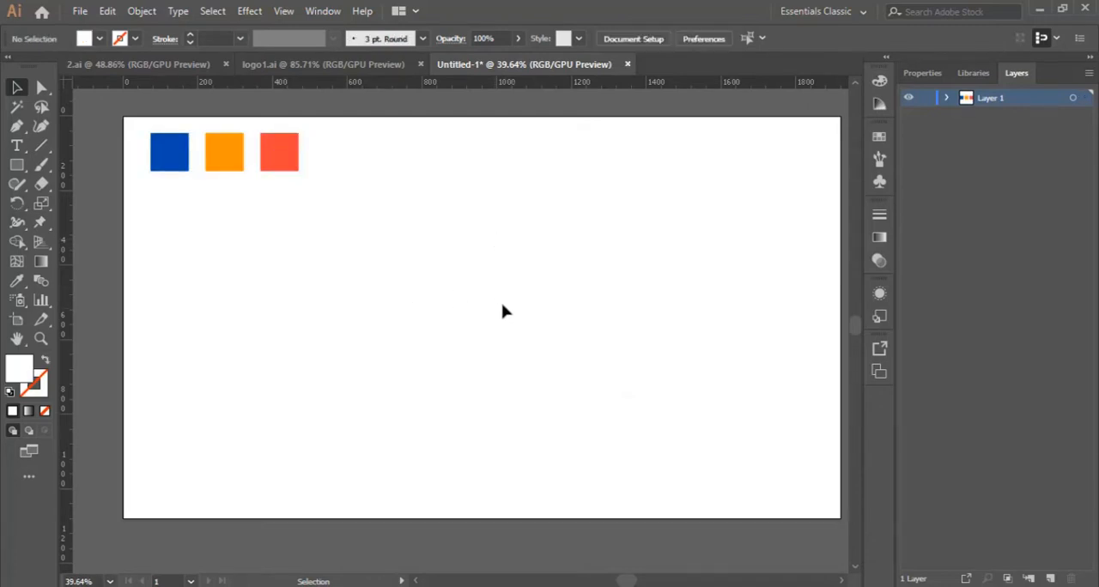
- Draw a white square near the middle of the artboard with the Rectangle tool
{"action": "left_click", "coordinate": [16, 164]}
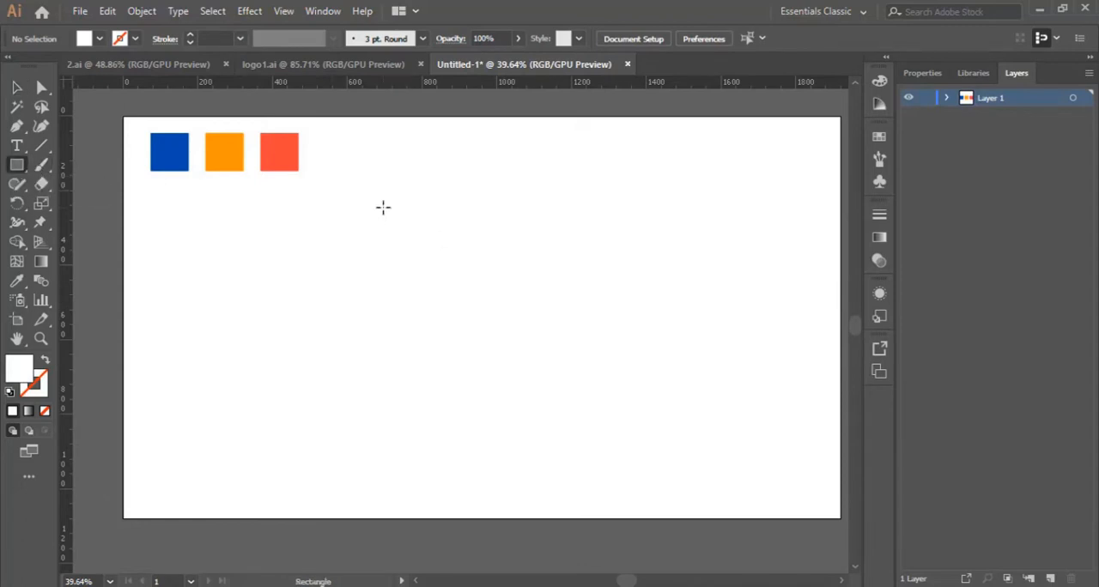
{"action": "left_click_drag", "start_coordinate": [383, 207], "coordinate": [560, 369]}
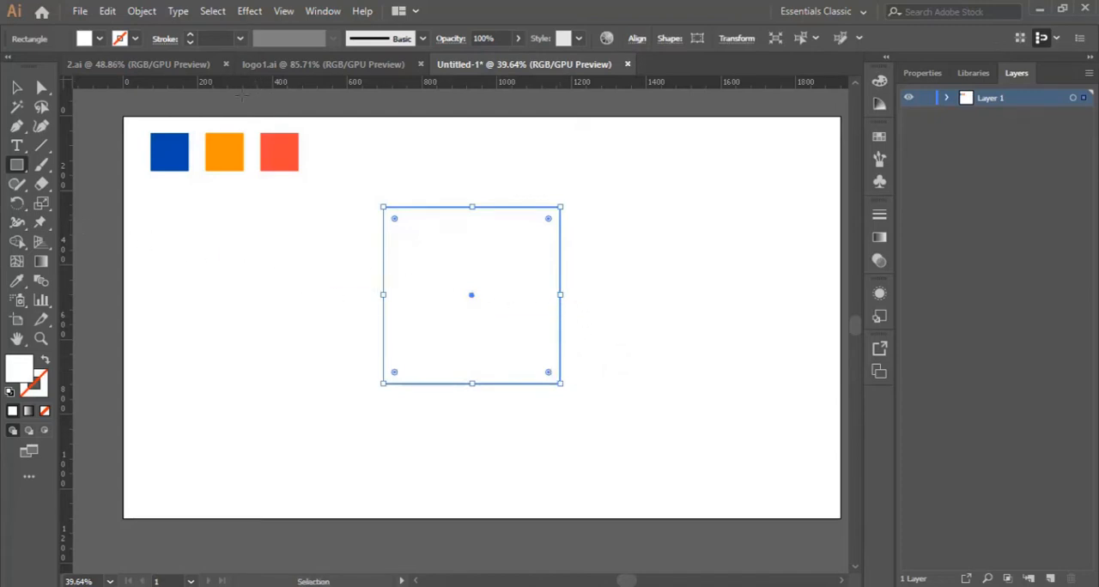
- Place a vertical ruler guide through the centre of the square
{"action": "left_click", "coordinate": [285, 12]}
{"action": "mouse_move", "coordinate": [486, 438]}
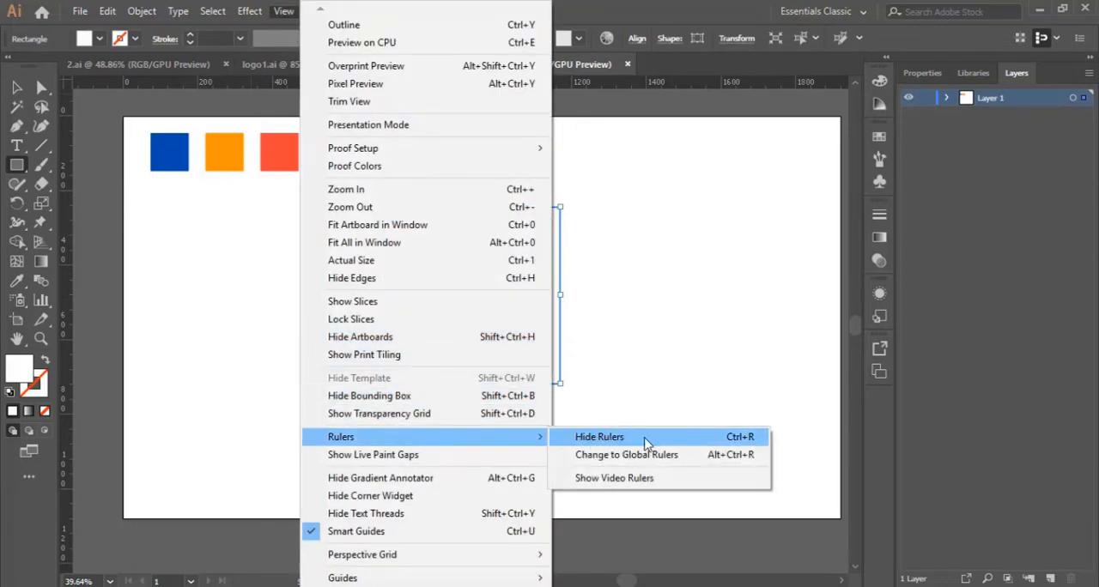
{"action": "left_click", "coordinate": [648, 24]}
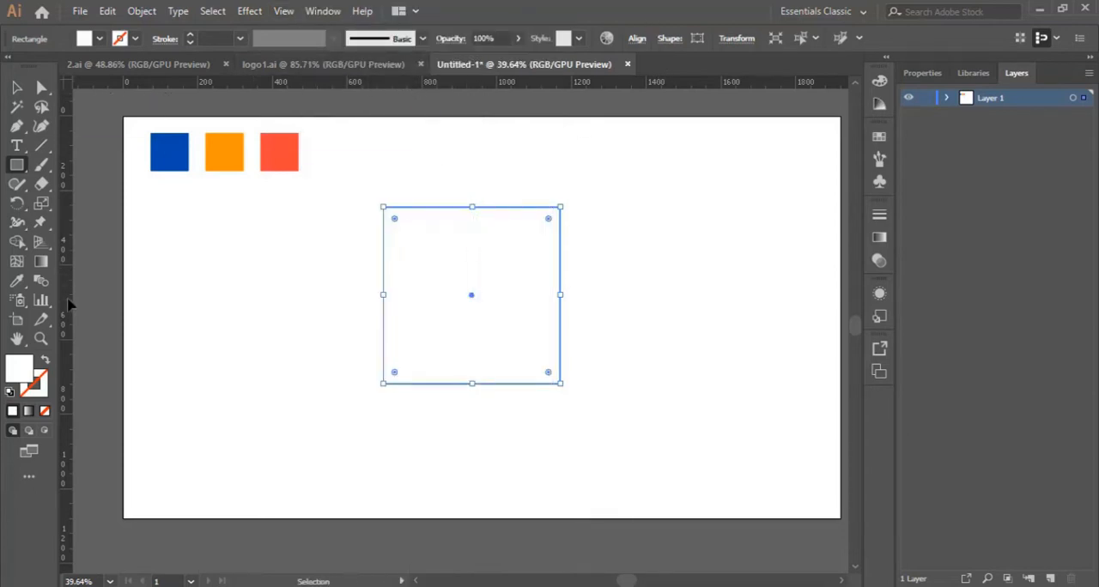
{"action": "left_click_drag", "start_coordinate": [67, 304], "coordinate": [473, 319]}
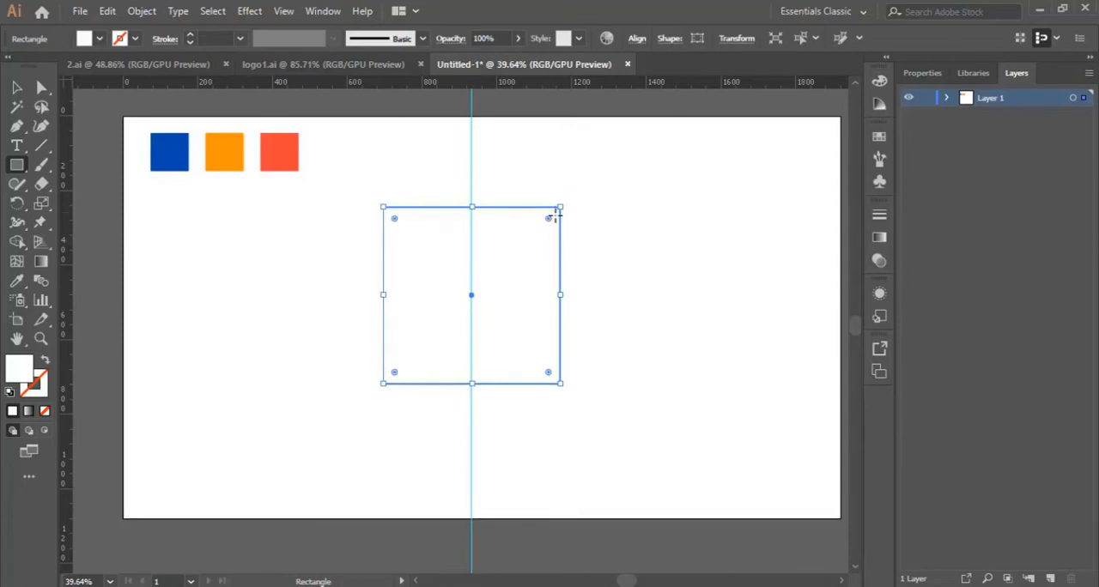
- Change the square's fill colour to a light sky blue
{"action": "double_click", "coordinate": [30, 371]}
{"action": "left_click", "coordinate": [824, 318]}
{"action": "left_click", "coordinate": [710, 238]}
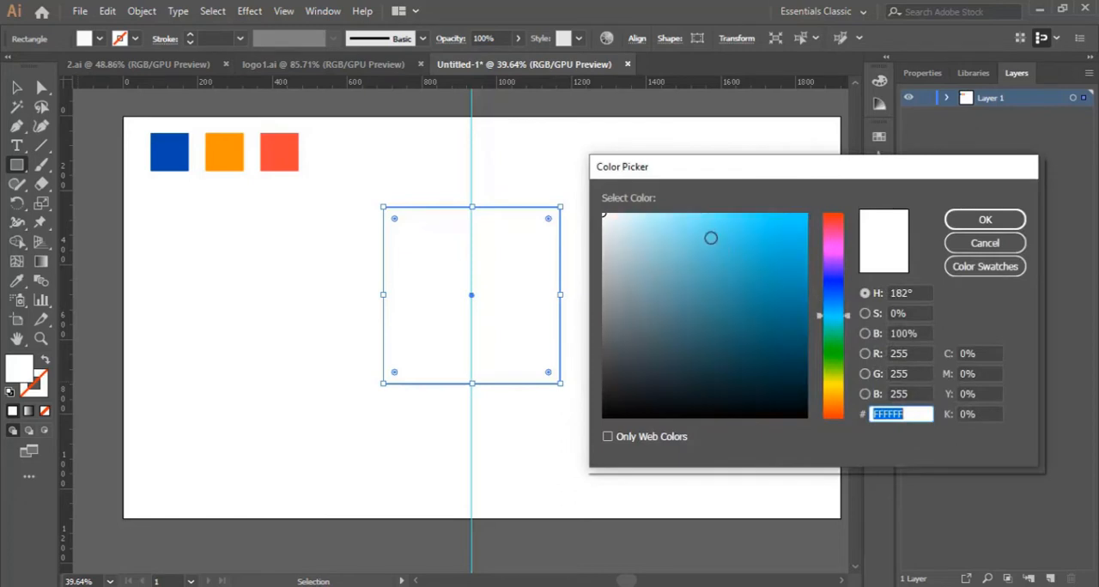
{"action": "left_click", "coordinate": [985, 220]}
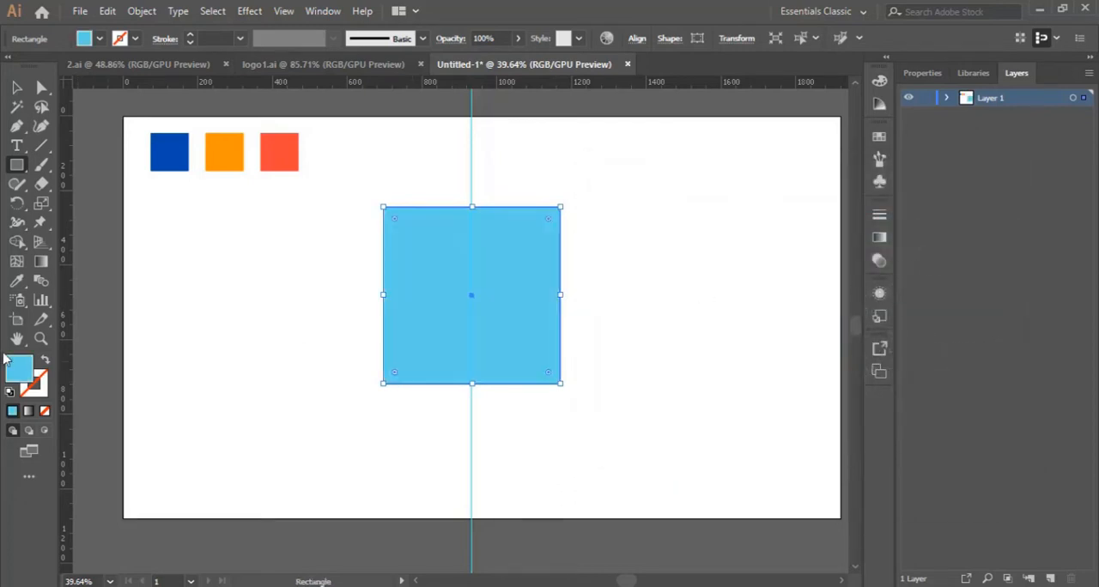
- Try rounding all four corners of the blue square to 41.14 px and undo the rounding
{"action": "key", "text": "z"}
{"action": "left_click", "coordinate": [468, 271]}
{"action": "scroll", "coordinate": [469, 292], "scroll_direction": "down", "scroll_amount": 2}
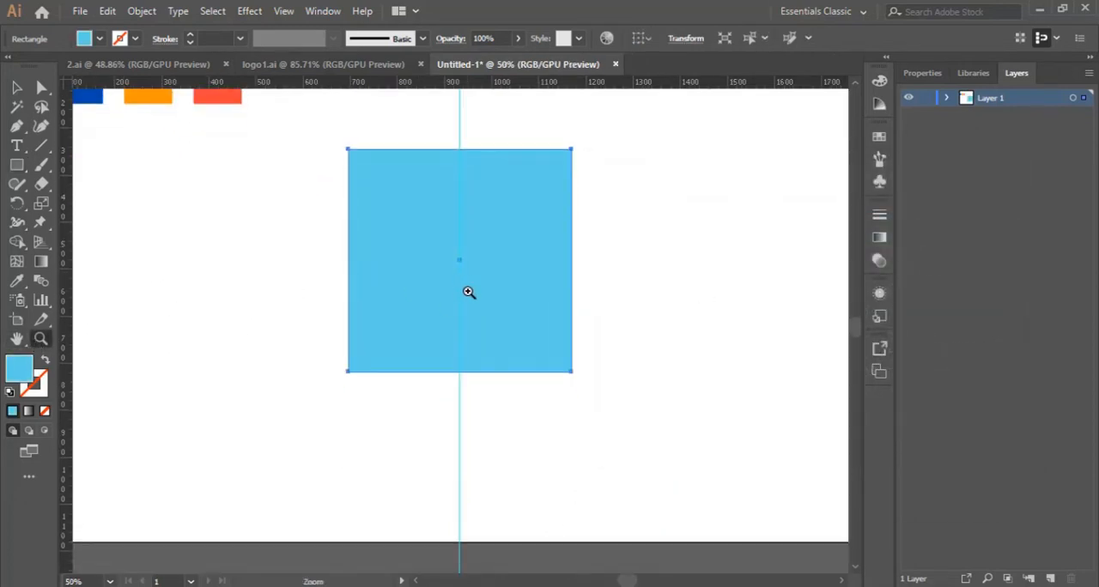
{"action": "left_click", "coordinate": [41, 86]}
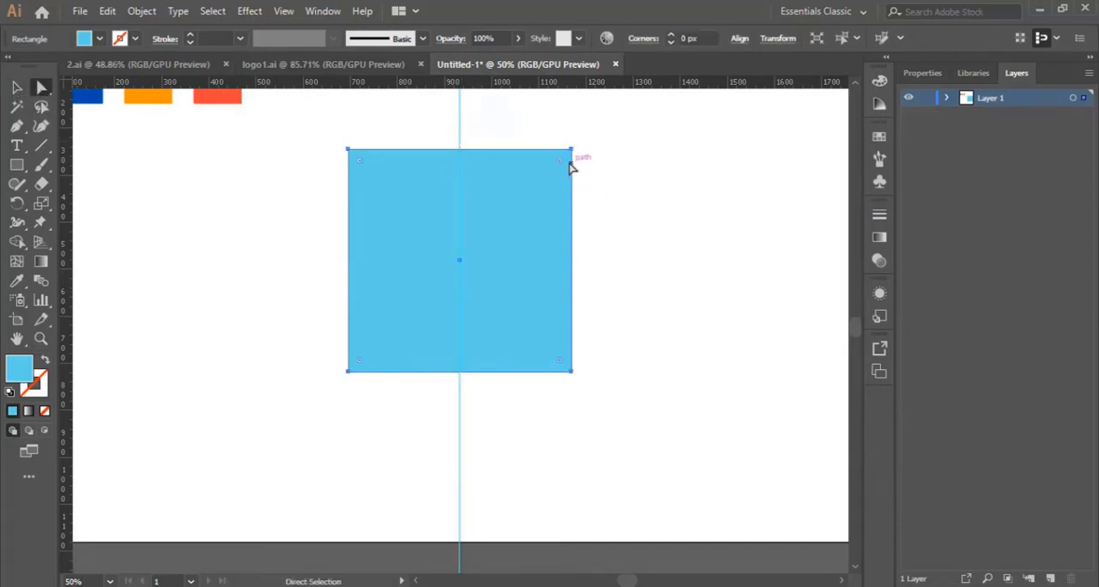
{"action": "left_click_drag", "start_coordinate": [559, 165], "coordinate": [552, 175]}
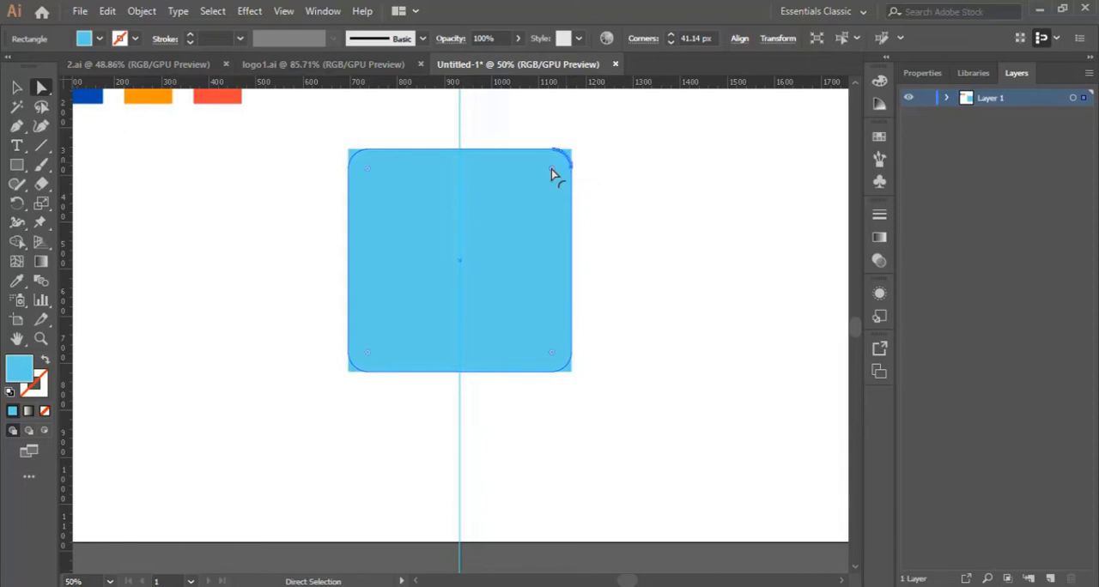
{"action": "left_click", "coordinate": [670, 229]}
{"action": "left_click", "coordinate": [533, 215]}
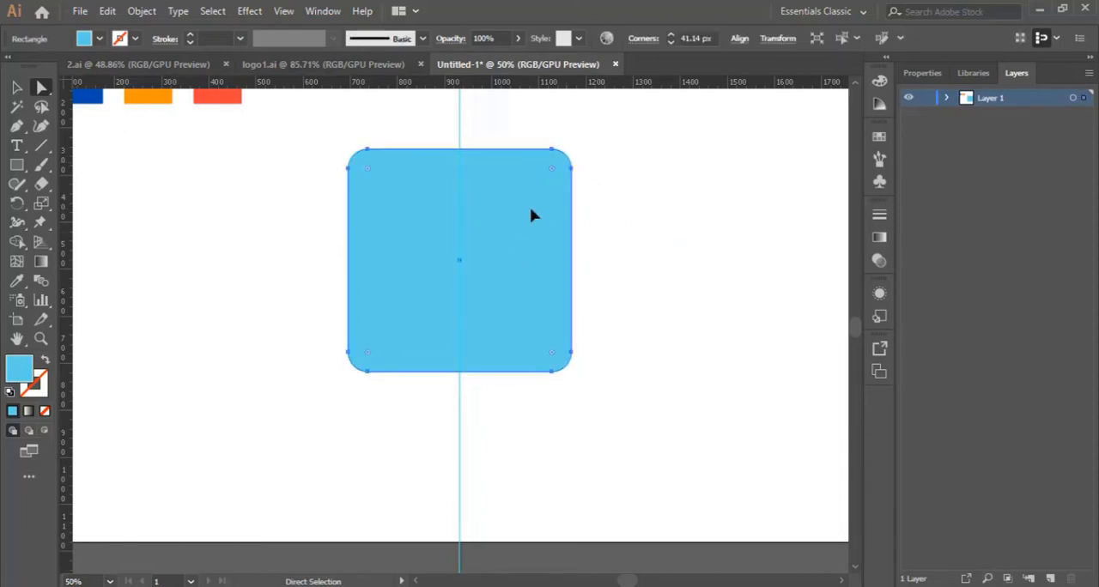
{"action": "key", "text": "ctrl+z"}
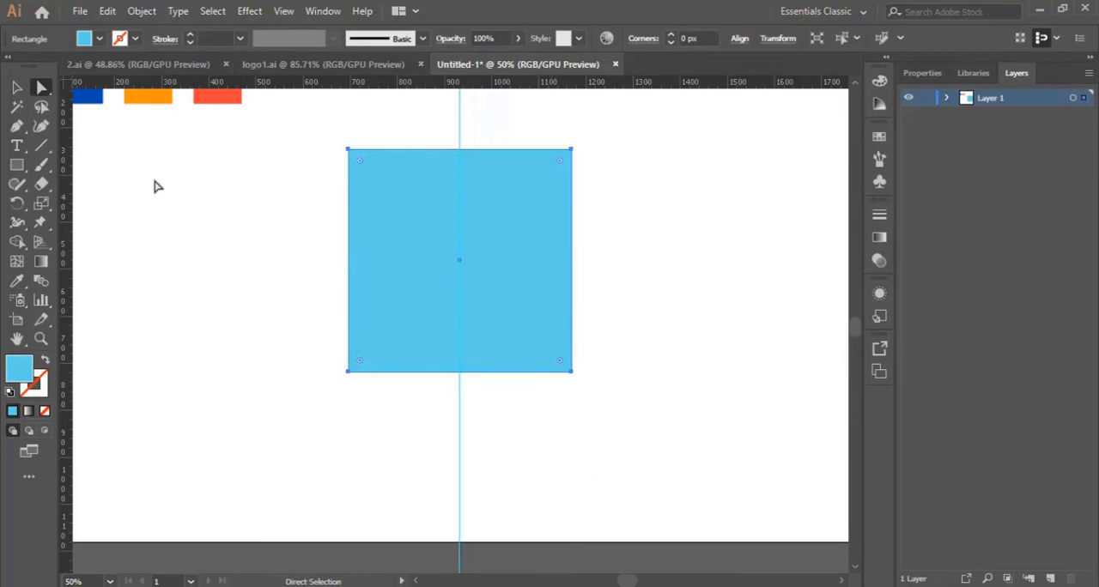
- Rotate the blue square 45° into a diamond centred on the guide and slightly round all its corners
{"action": "left_click", "coordinate": [21, 91]}
{"action": "left_click", "coordinate": [20, 91]}
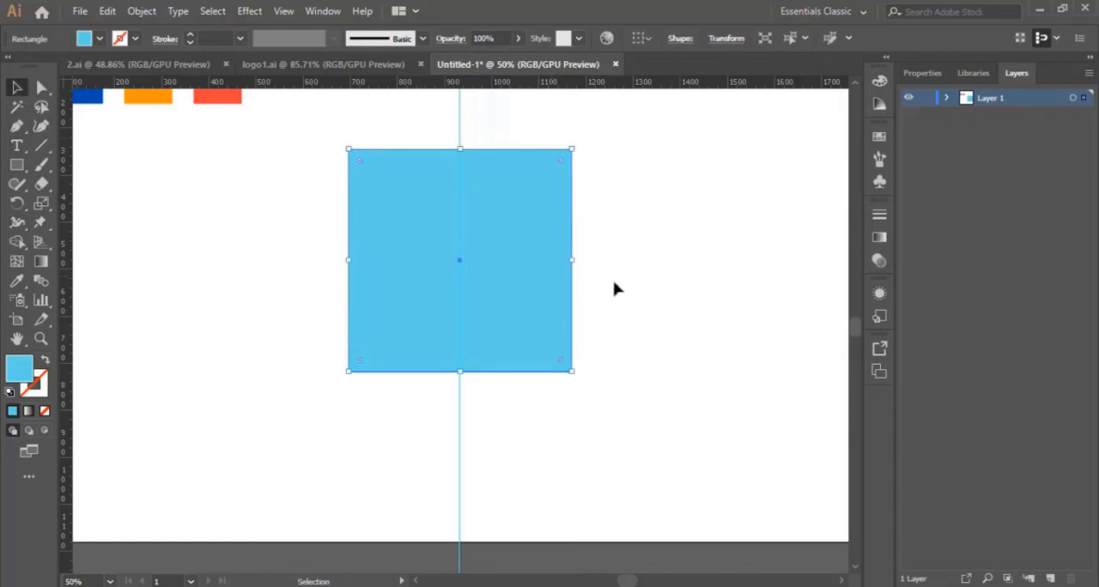
{"action": "left_click_drag", "start_coordinate": [576, 254], "coordinate": [544, 172]}
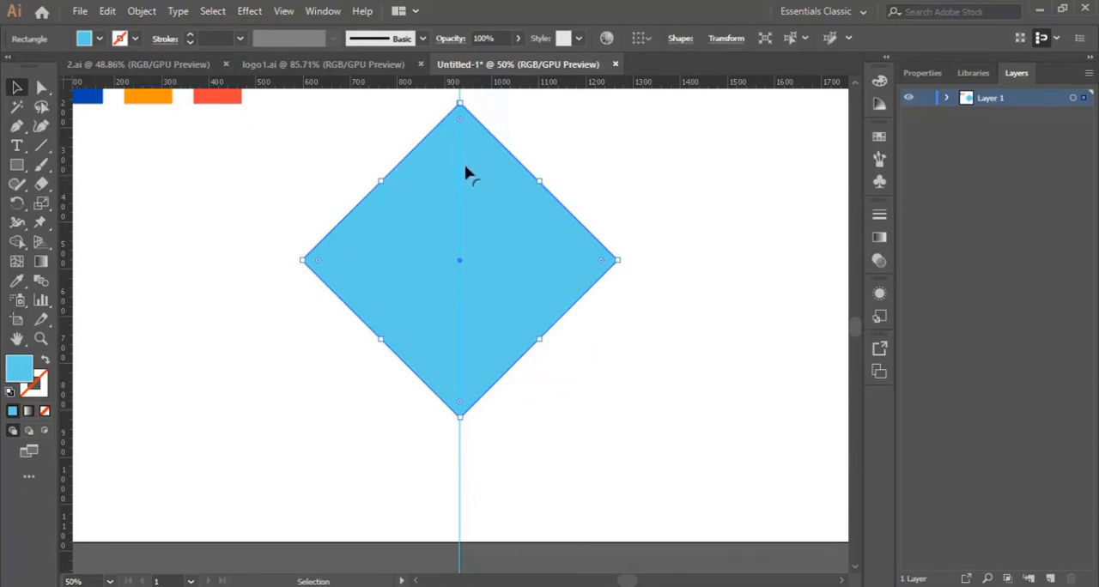
{"action": "left_click_drag", "start_coordinate": [461, 117], "coordinate": [458, 138]}
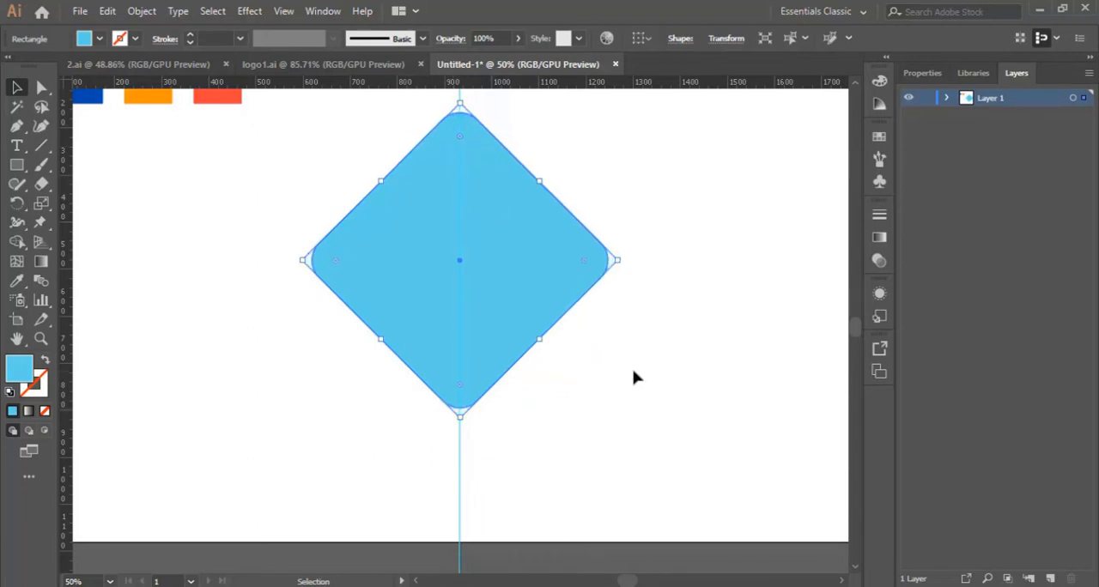
{"action": "left_click", "coordinate": [637, 388]}
{"action": "left_click", "coordinate": [536, 256]}
- Draw a curved Pen tool path from outside the diamond's upper-right edge to outside its lower-left edge, bulging toward the upper left
{"action": "left_click", "coordinate": [17, 125]}
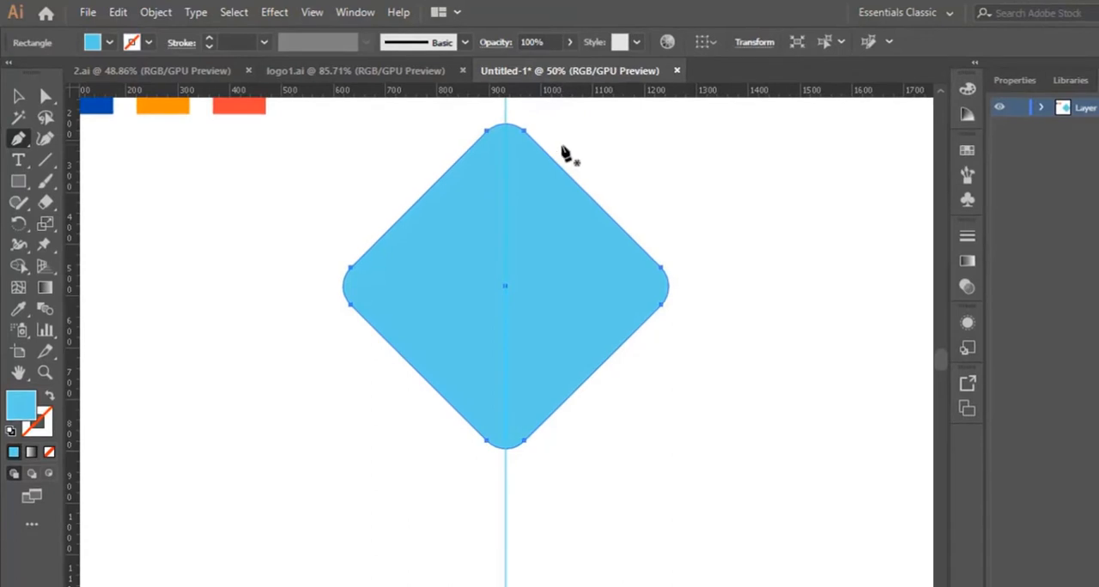
{"action": "left_click", "coordinate": [561, 146]}
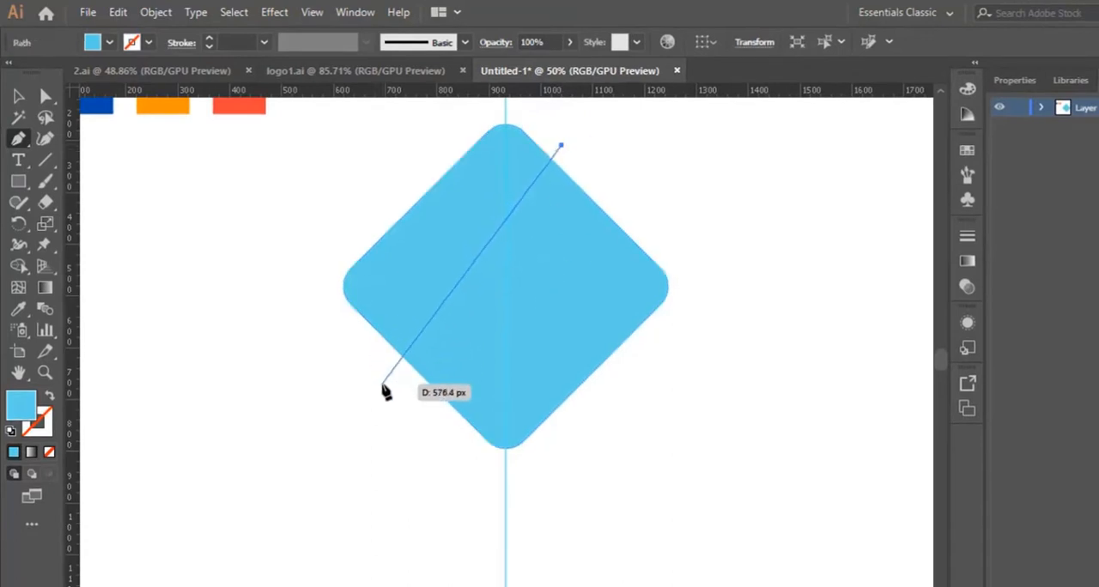
{"action": "left_click_drag", "start_coordinate": [383, 388], "coordinate": [368, 585]}
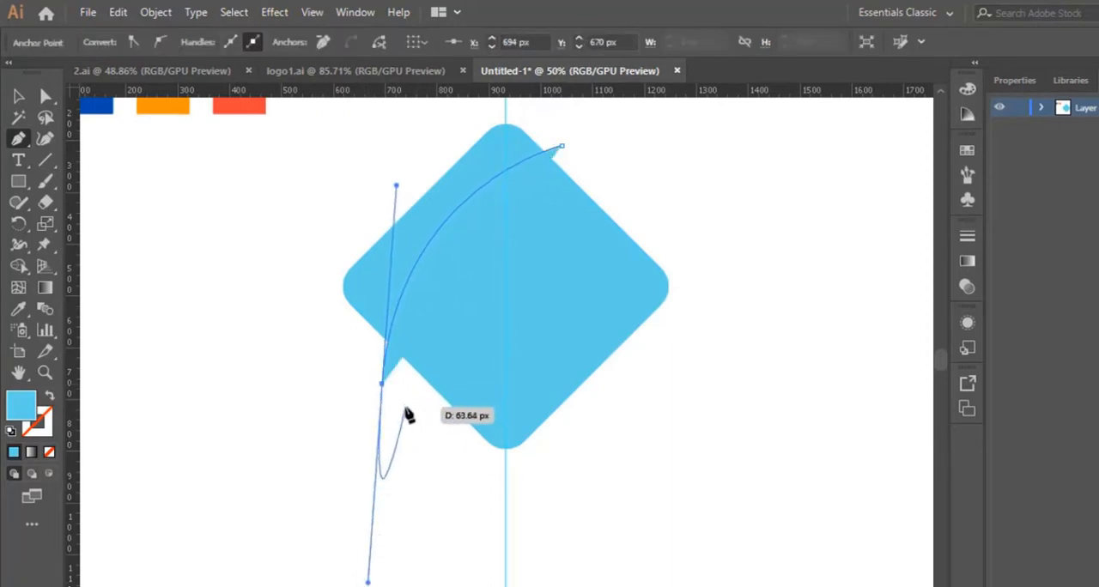
- Reshape the path with the Curvature tool into a smooth arc ending just beyond the diamond's lower-left edge
{"action": "left_click", "coordinate": [47, 140]}
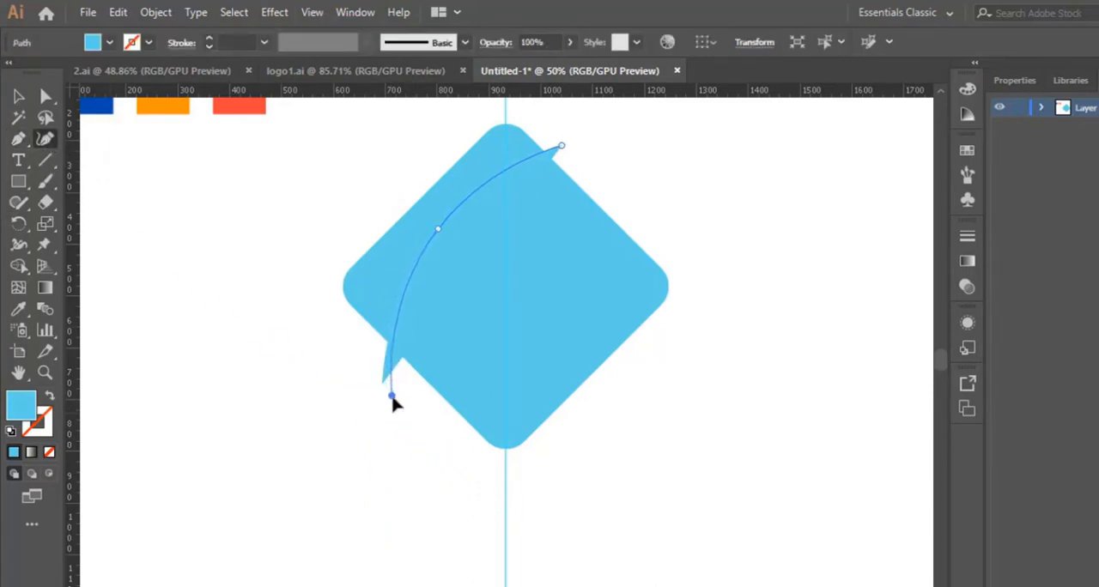
{"action": "left_click", "coordinate": [415, 430]}
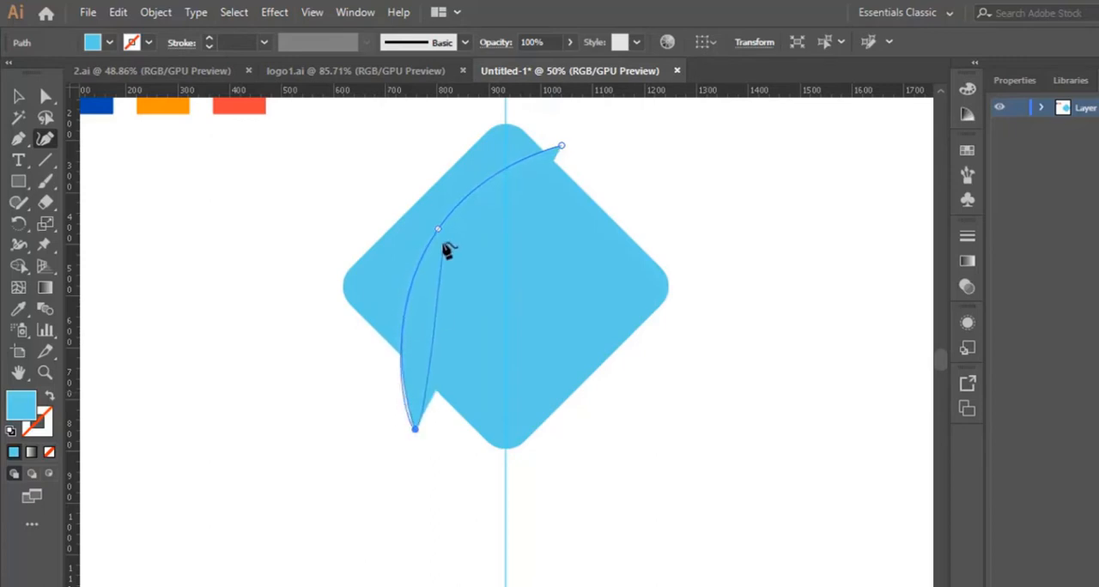
{"action": "left_click_drag", "start_coordinate": [439, 231], "coordinate": [447, 241]}
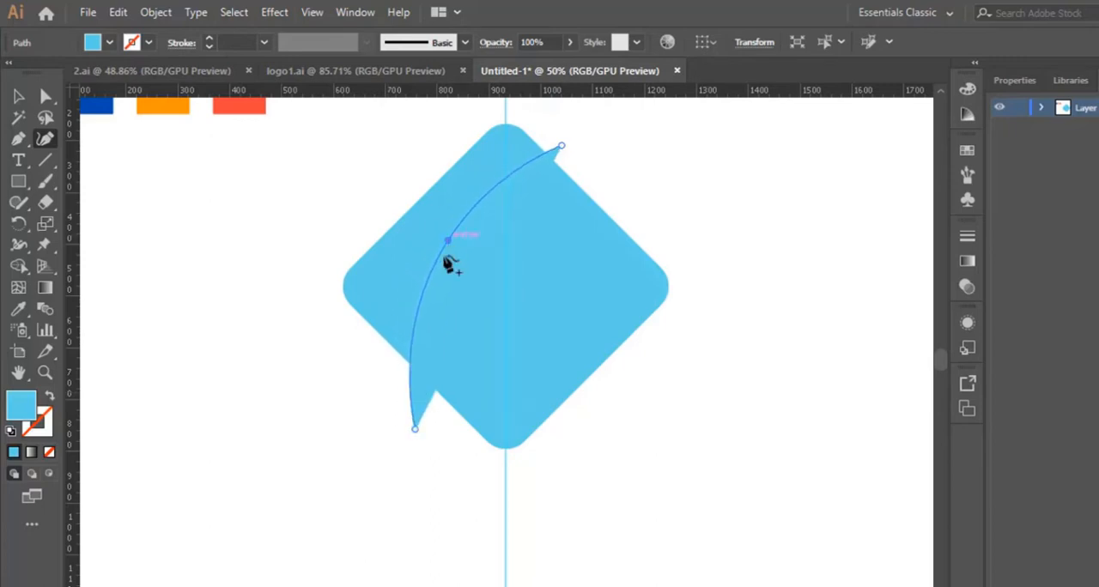
{"action": "left_click_drag", "start_coordinate": [415, 430], "coordinate": [426, 443]}
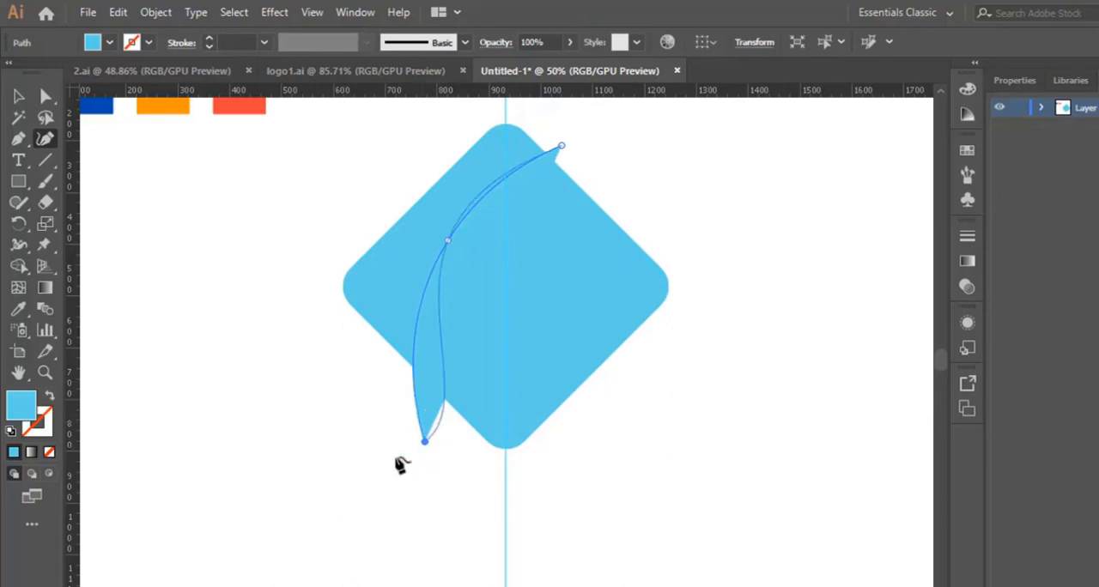
{"action": "key", "text": "Escape"}
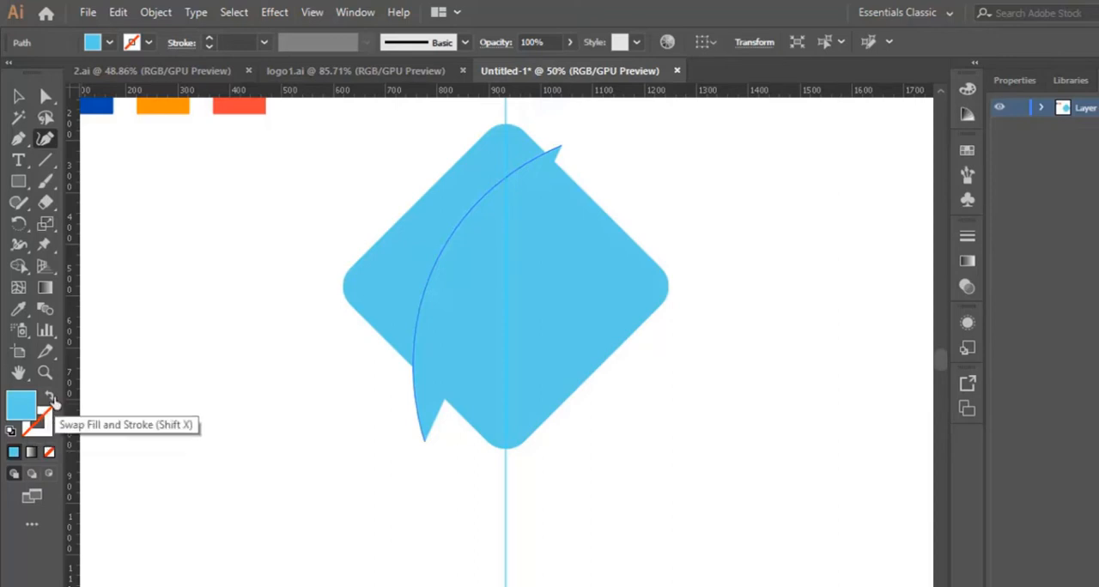
- Swap the arc's fill and stroke, leaving no fill, and set the stroke colour to black (000000)
{"action": "left_click", "coordinate": [55, 403]}
{"action": "left_click", "coordinate": [44, 429]}
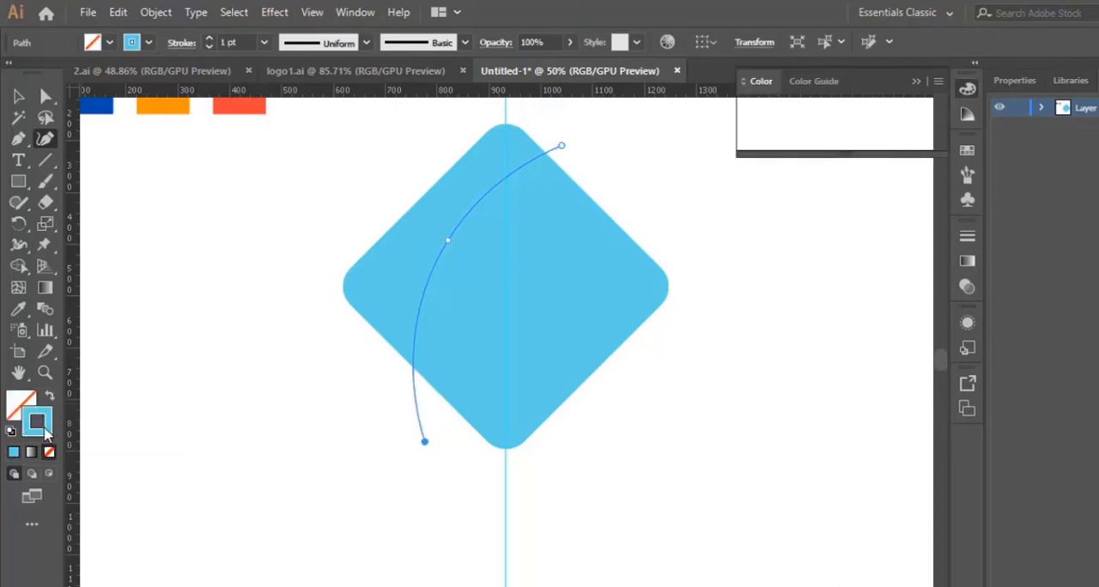
{"action": "double_click", "coordinate": [45, 429]}
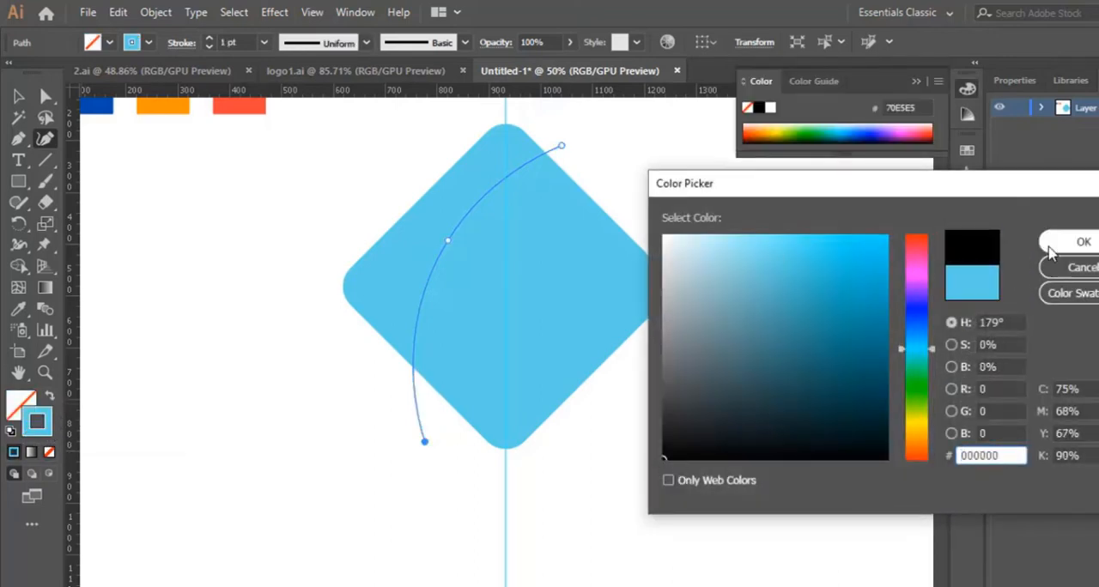
{"action": "left_click", "coordinate": [1083, 242]}
{"action": "left_click", "coordinate": [19, 97]}
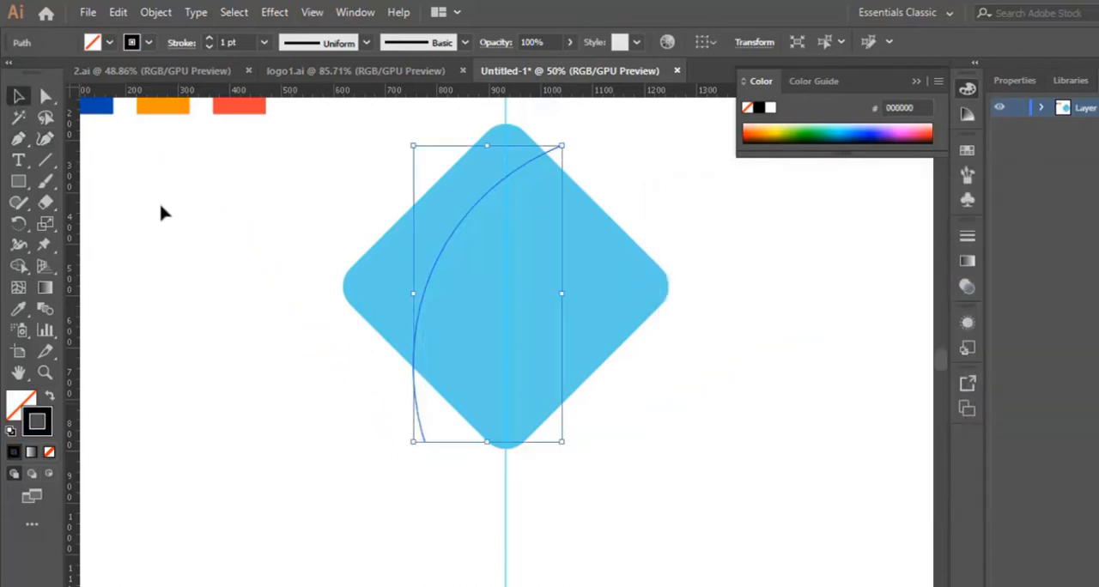
{"action": "left_click", "coordinate": [160, 211]}
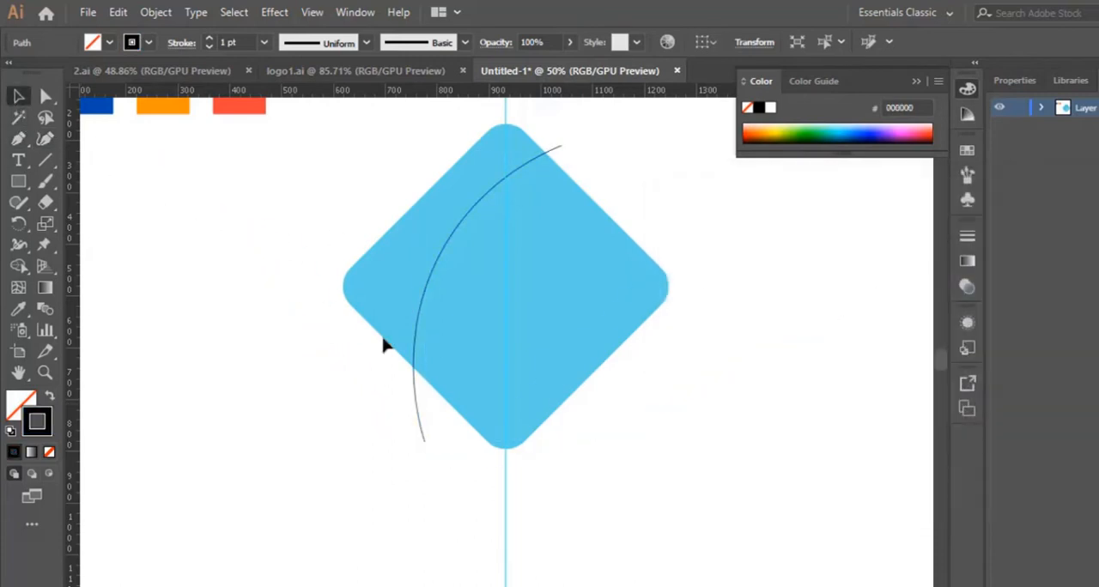
- Duplicate the black arc slightly to the right and down to form a pair of parallel curves
{"action": "left_click", "coordinate": [415, 407]}
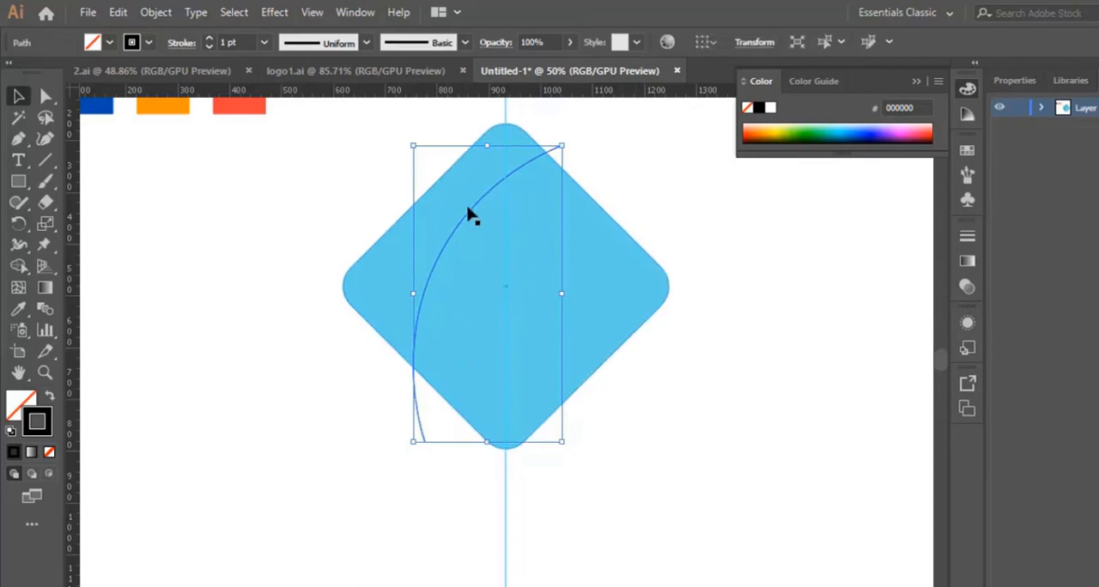
{"action": "left_click_drag", "start_coordinate": [470, 217], "coordinate": [496, 225]}
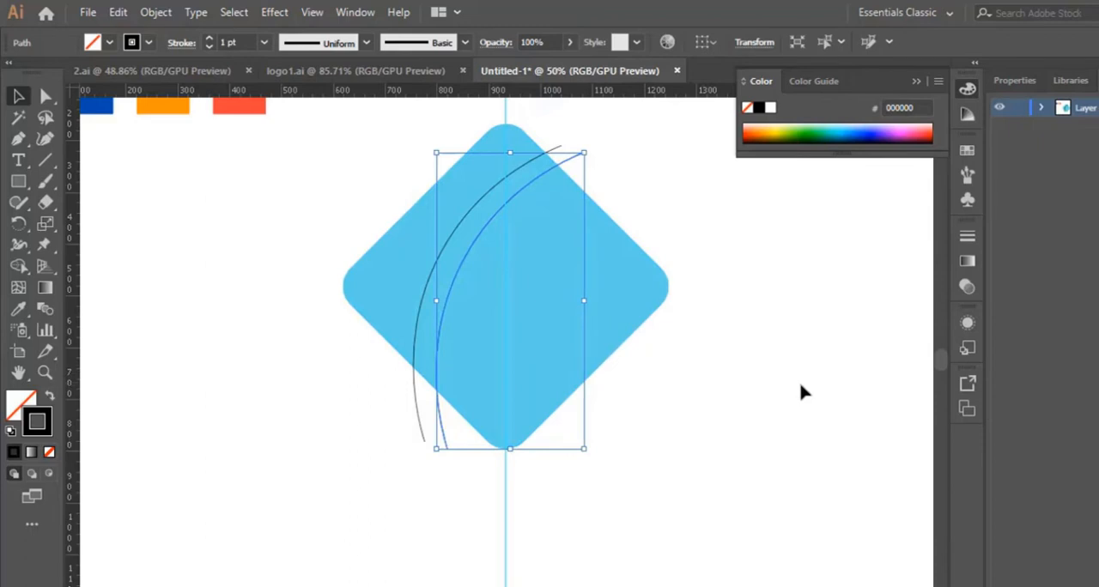
{"action": "left_click", "coordinate": [518, 510]}
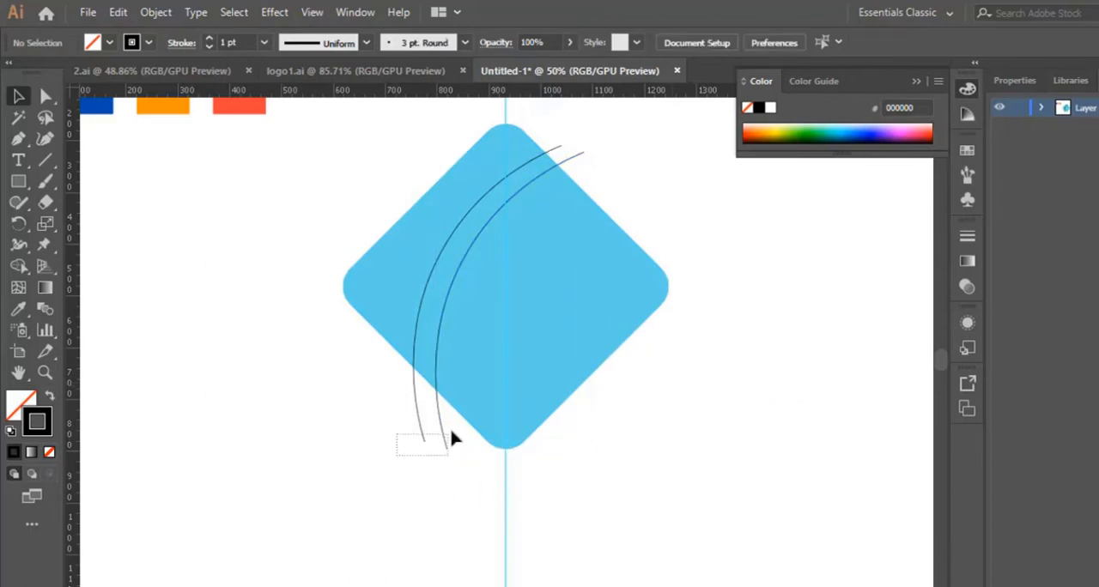
- Duplicate both arcs, move the copies to the diamond's right half, and rotate them counter-clockwise so they cross its upper-right and lower-right edges
{"action": "left_click_drag", "start_coordinate": [456, 424], "coordinate": [467, 501]}
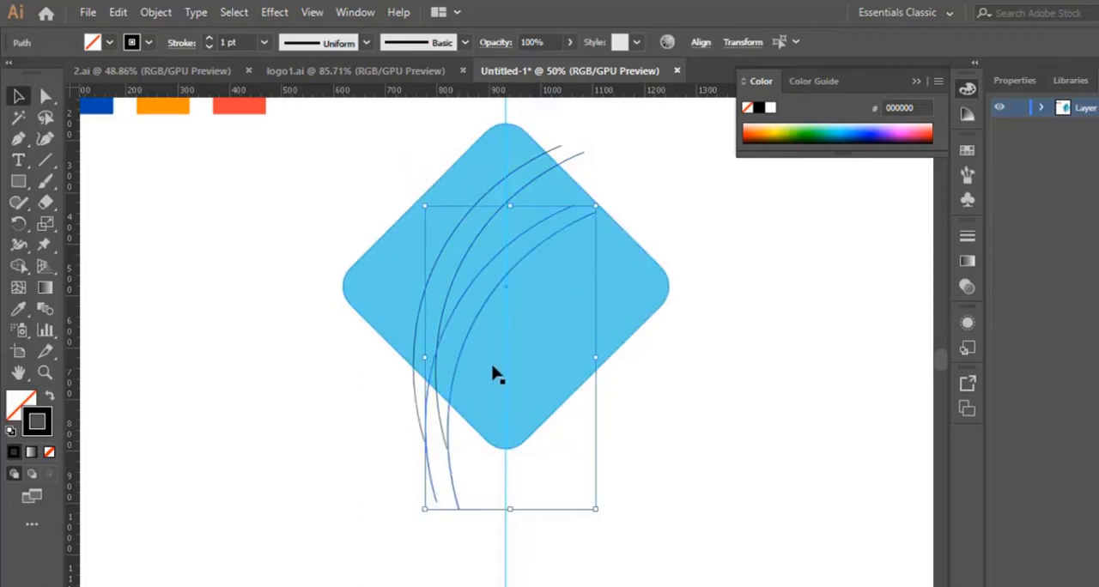
{"action": "left_click_drag", "start_coordinate": [471, 336], "coordinate": [556, 295]}
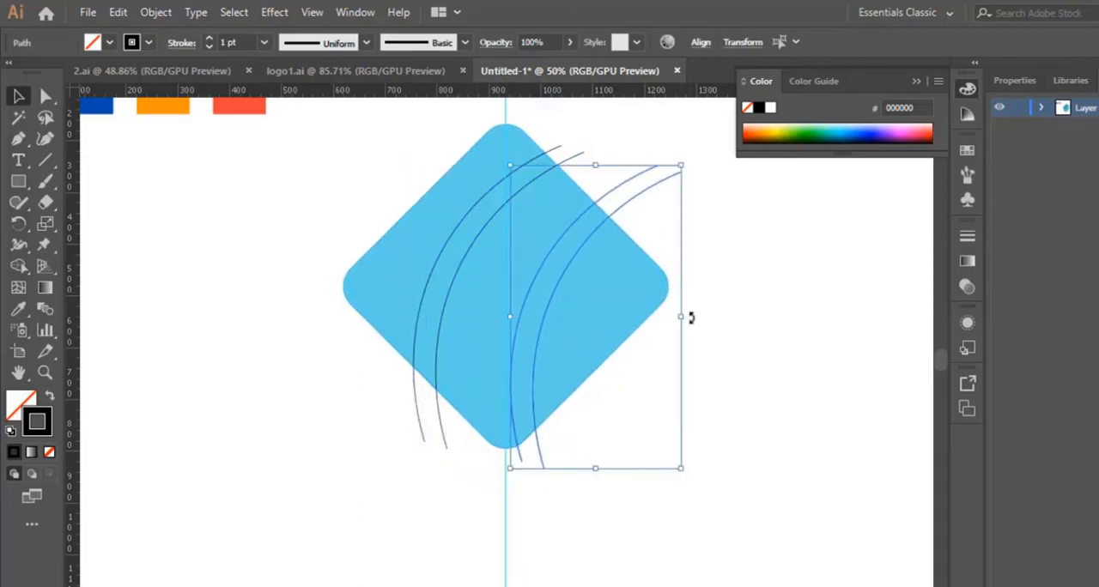
{"action": "left_click_drag", "start_coordinate": [689, 316], "coordinate": [671, 280]}
{"action": "left_click_drag", "start_coordinate": [559, 380], "coordinate": [563, 354], "text": "alt"}
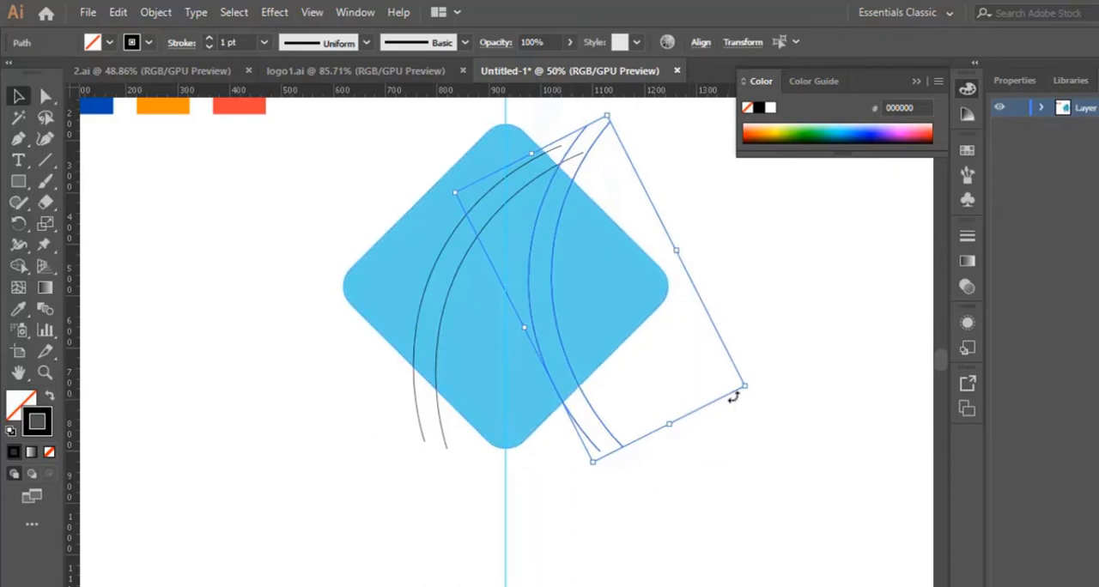
{"action": "left_click", "coordinate": [754, 494]}
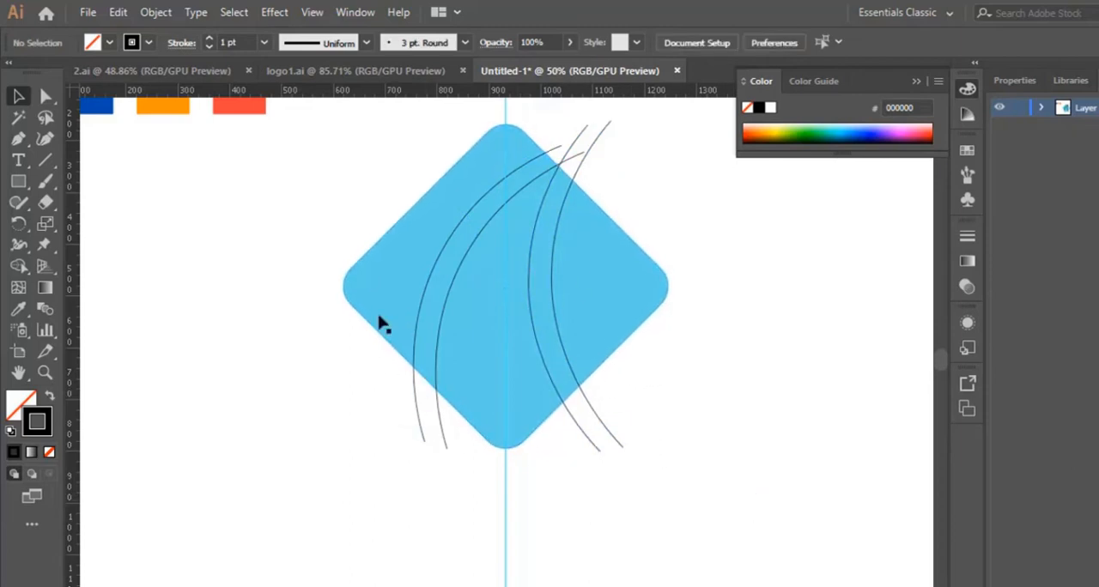
- Select the diamond with all four arcs and trim the arc ends overhanging its edges with the Shape Builder tool
{"action": "left_click_drag", "start_coordinate": [337, 117], "coordinate": [732, 511]}
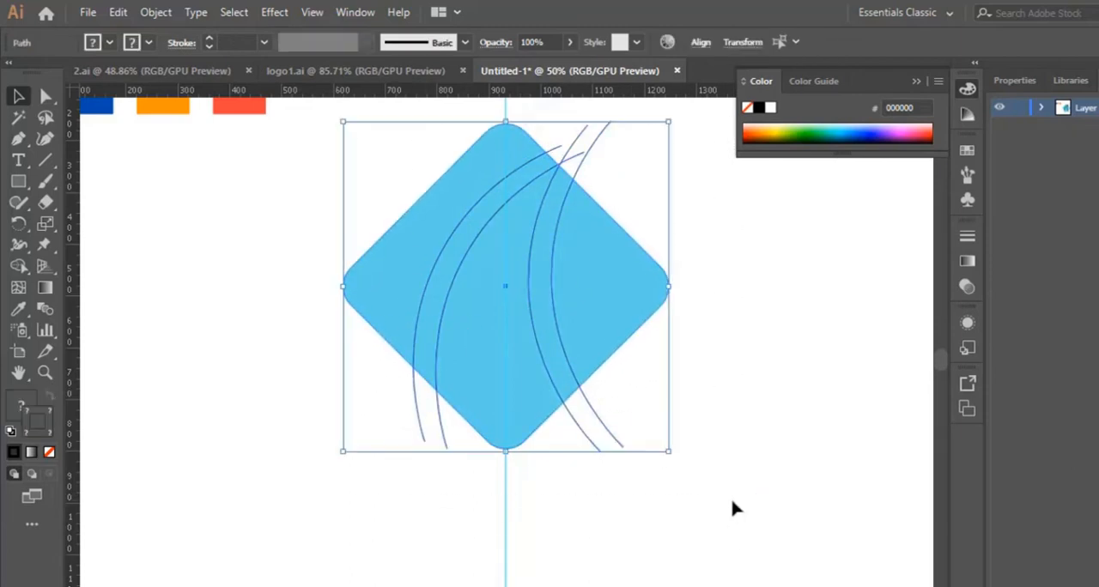
{"action": "left_click", "coordinate": [18, 266]}
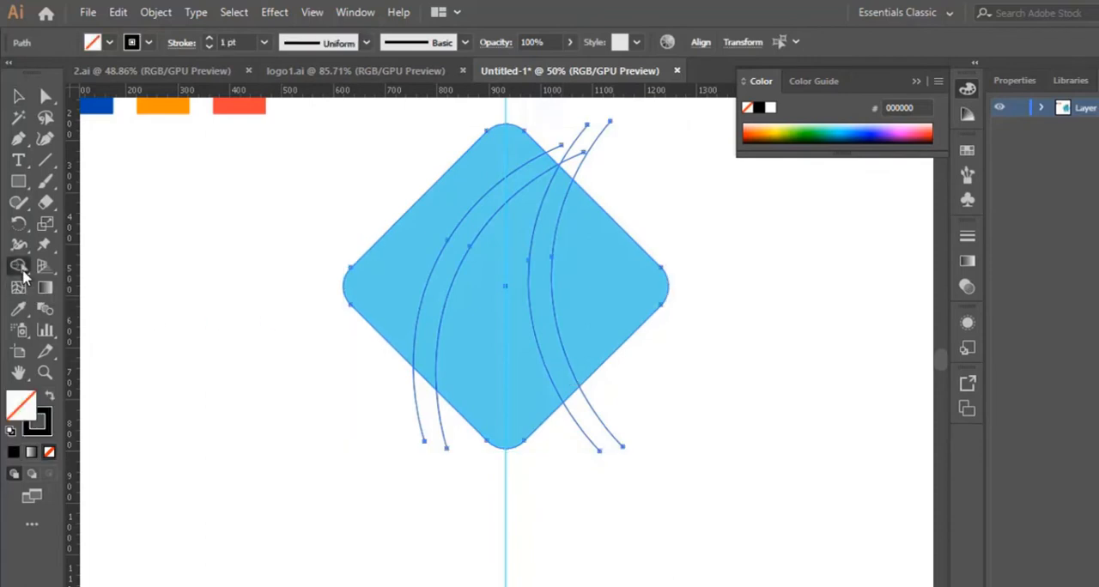
{"action": "left_click", "coordinate": [585, 156], "text": "alt"}
{"action": "left_click", "coordinate": [578, 155], "text": "alt"}
{"action": "left_click", "coordinate": [574, 140], "text": "alt"}
{"action": "left_click", "coordinate": [558, 152], "text": "alt"}
{"action": "left_click", "coordinate": [622, 448], "text": "alt"}
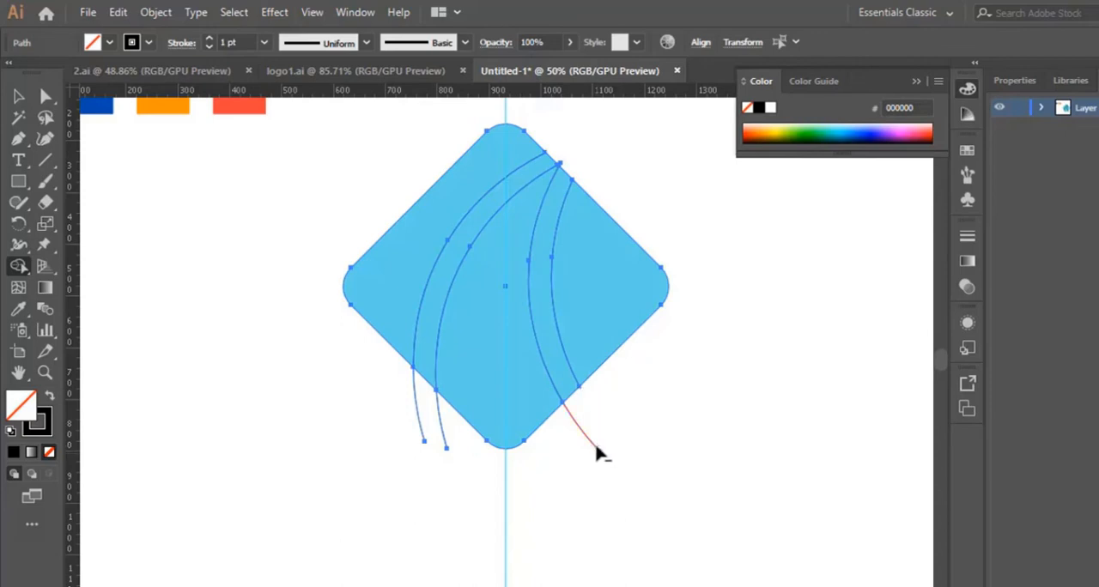
{"action": "left_click", "coordinate": [600, 450], "text": "alt"}
{"action": "left_click", "coordinate": [440, 435], "text": "alt"}
- Remove the two curved strips between the paired arcs with the Shape Builder tool, splitting the diamond into three pieces
{"action": "left_click", "coordinate": [442, 292], "text": "alt"}
{"action": "left_click", "coordinate": [546, 276], "text": "alt"}
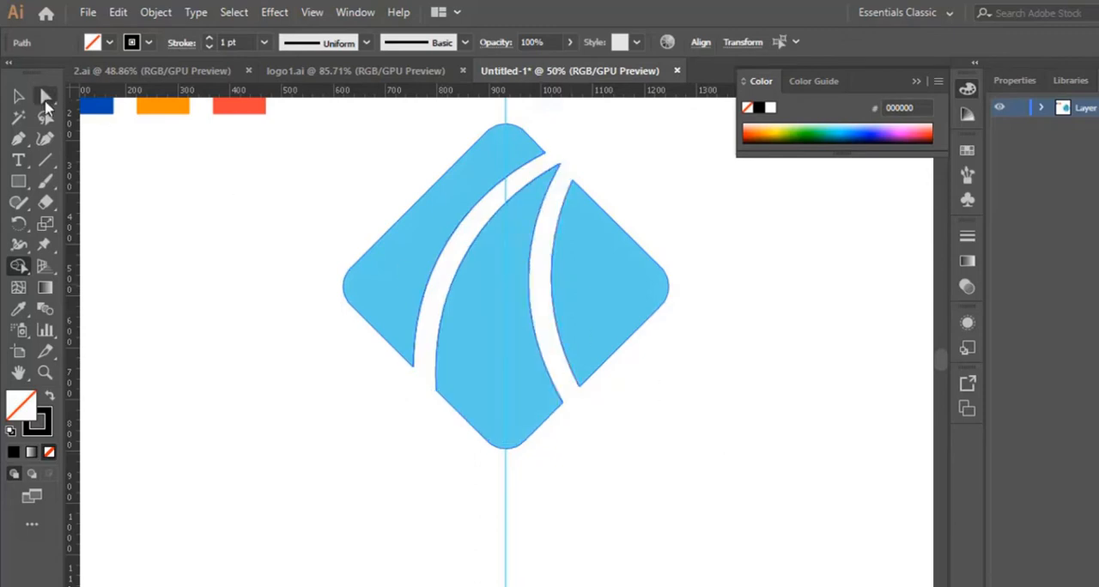
{"action": "left_click", "coordinate": [19, 96]}
{"action": "left_click", "coordinate": [794, 468]}
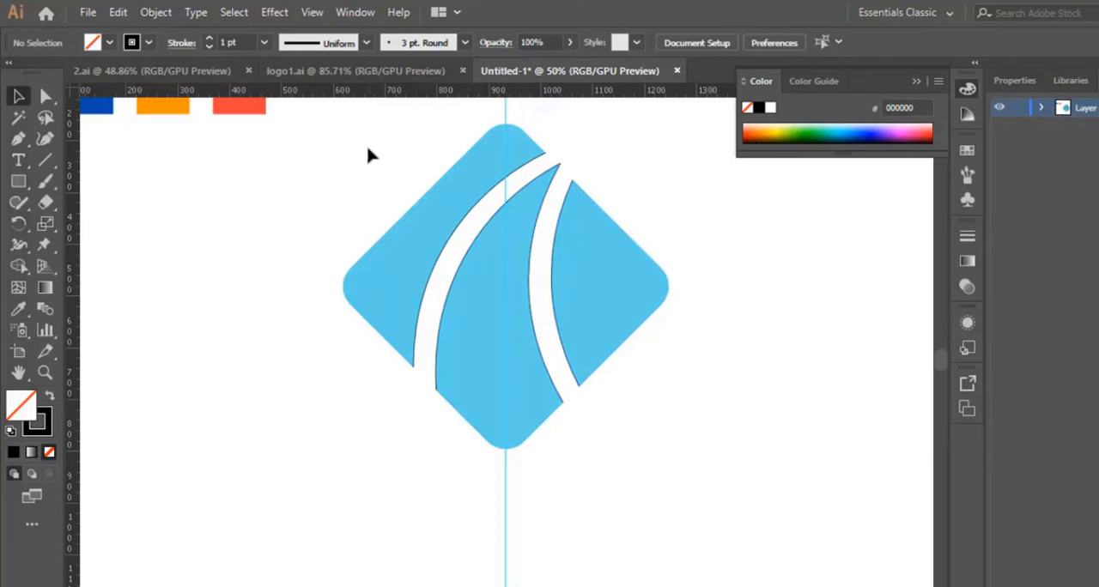
- Select all the diamond pieces and set their stroke to none
{"action": "left_click_drag", "start_coordinate": [354, 124], "coordinate": [711, 510]}
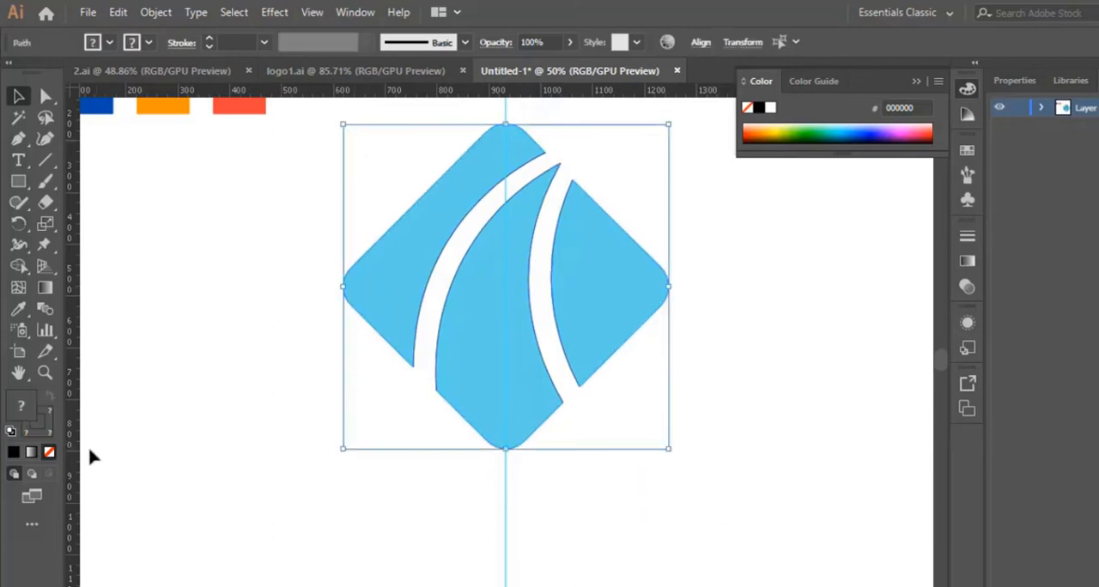
{"action": "left_click", "coordinate": [39, 422]}
{"action": "left_click", "coordinate": [637, 500]}
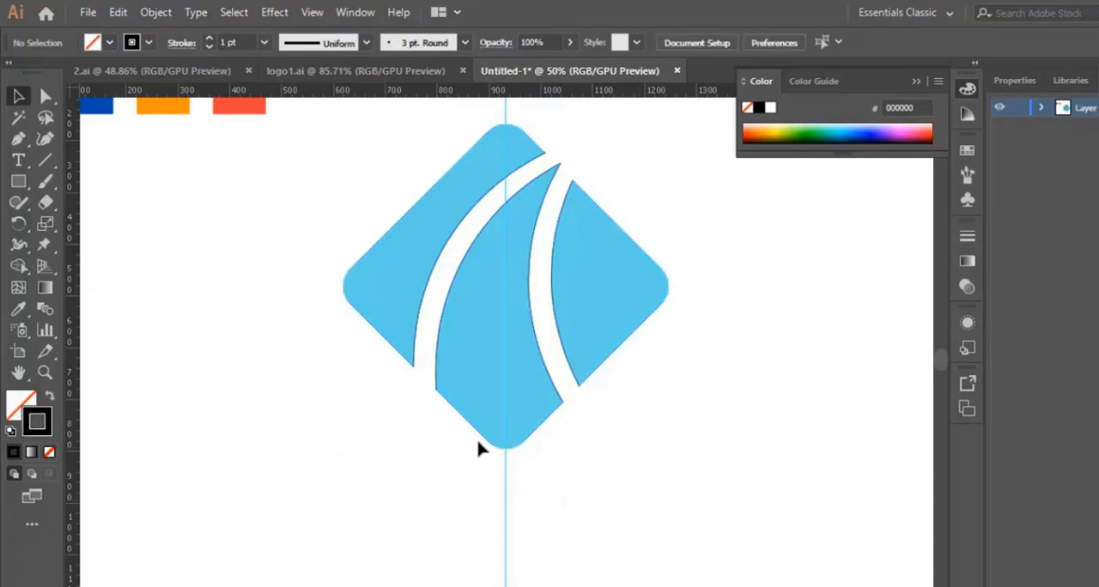
{"action": "left_click_drag", "start_coordinate": [314, 145], "coordinate": [523, 464]}
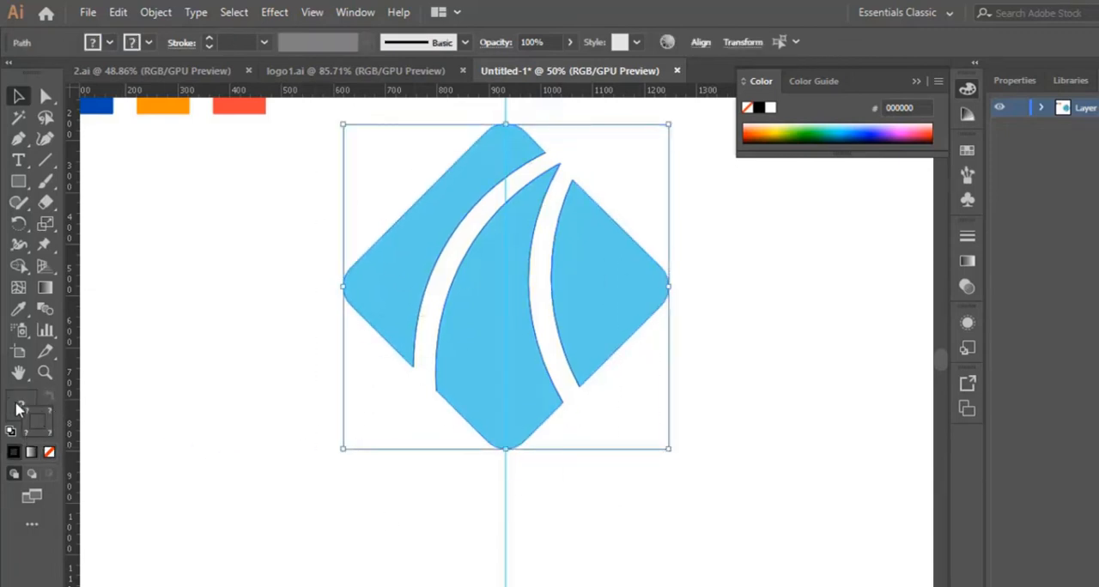
{"action": "left_click", "coordinate": [42, 422]}
{"action": "left_click", "coordinate": [49, 452]}
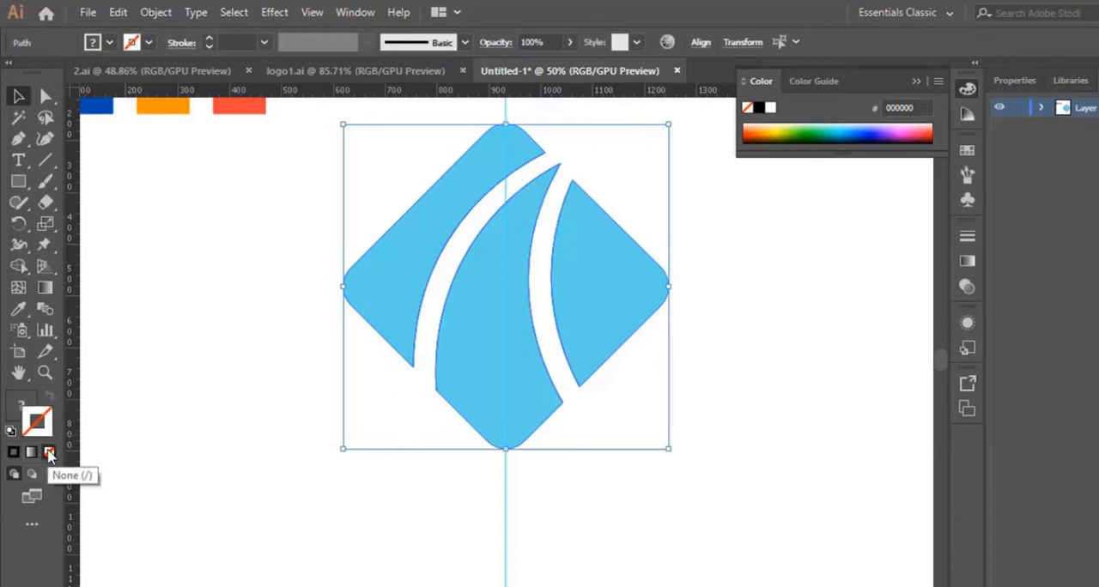
{"action": "left_click", "coordinate": [556, 484]}
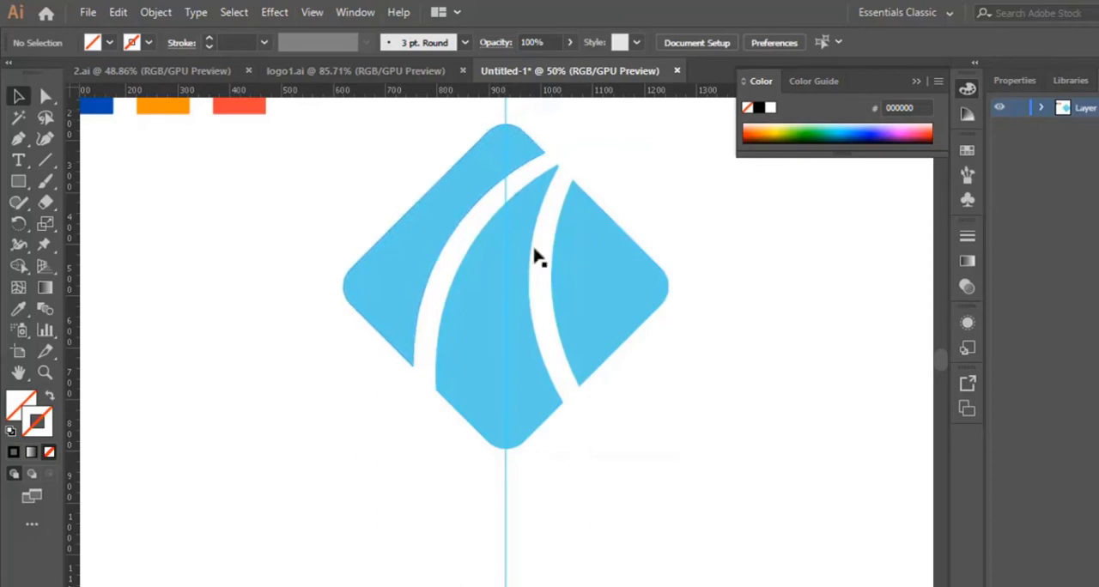
- Hide the vertical guide running through the diamond
{"action": "scroll", "coordinate": [501, 503], "scroll_direction": "up", "scroll_amount": 1}
{"action": "right_click", "coordinate": [503, 507]}
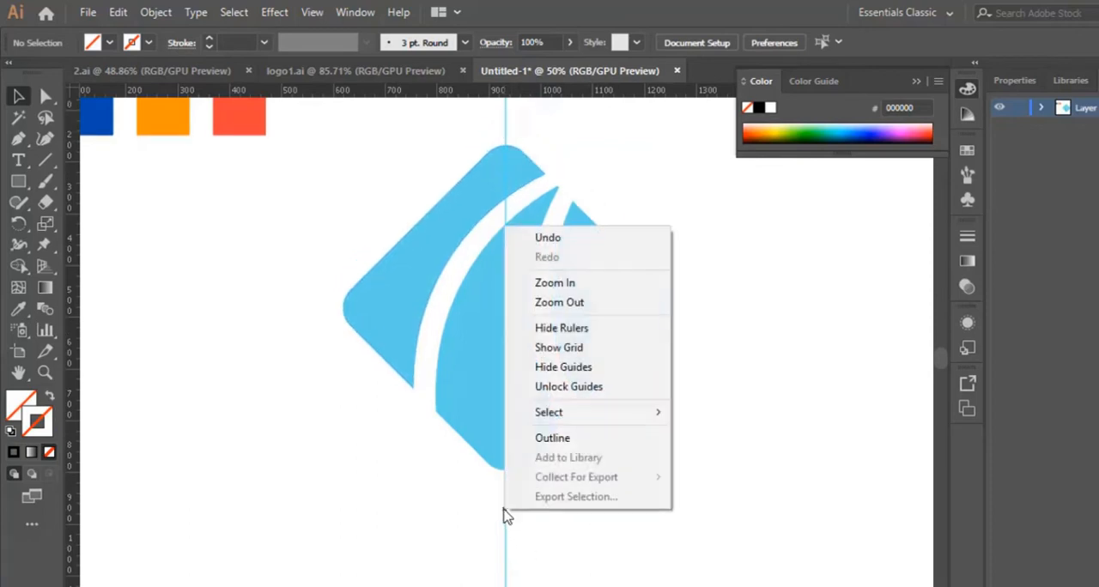
{"action": "left_click", "coordinate": [588, 368]}
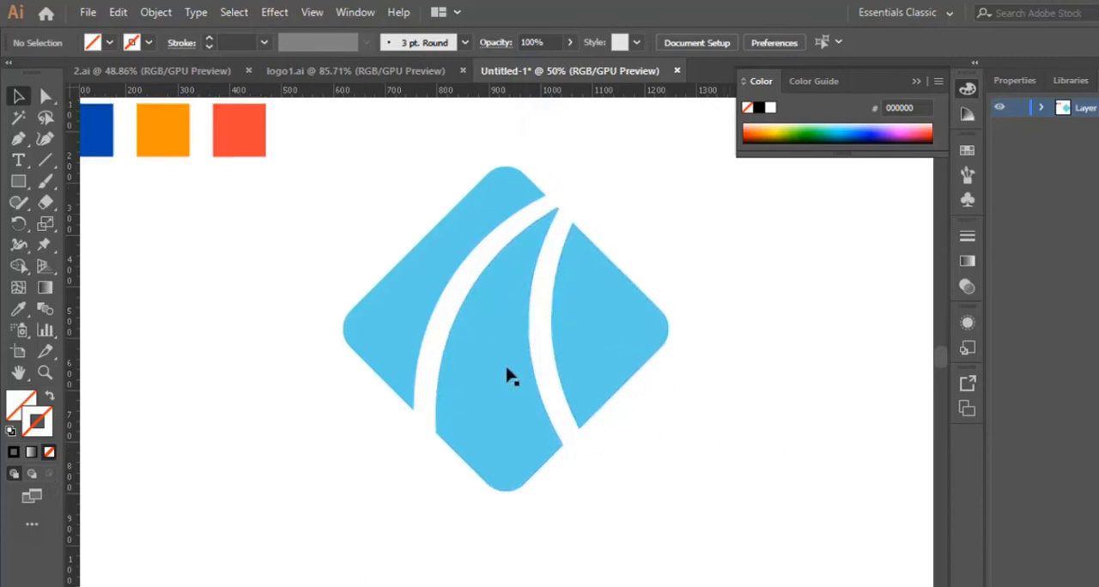
- Recolour the diamond's left piece with the dark blue sampled from the blue swatch square using the Eyedropper
{"action": "left_click", "coordinate": [412, 315]}
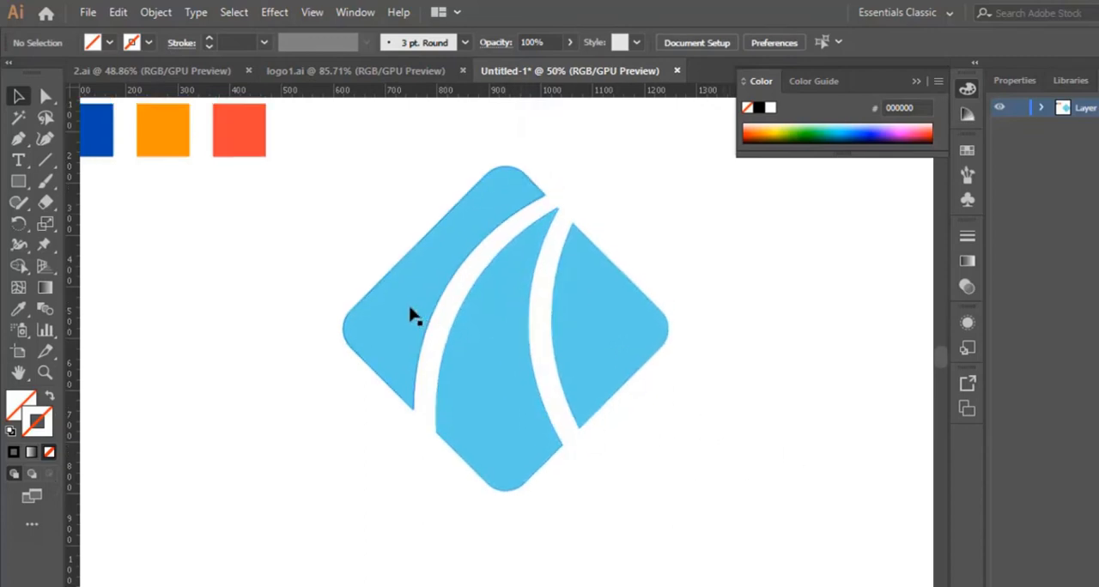
{"action": "left_click", "coordinate": [18, 309]}
{"action": "left_click", "coordinate": [106, 124]}
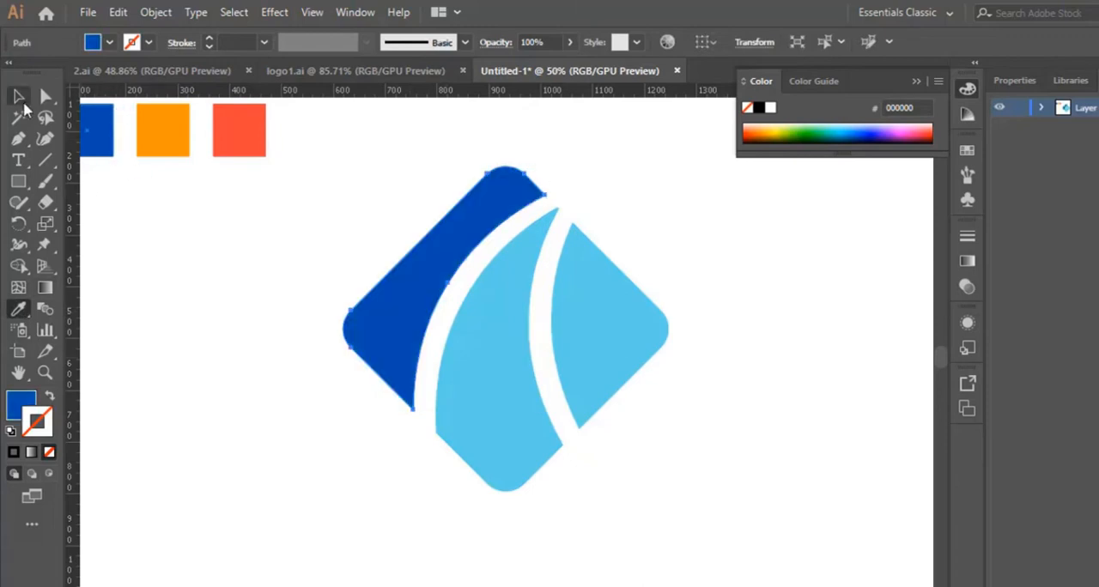
{"action": "left_click", "coordinate": [19, 97]}
- Recolour the diamond's middle piece with the orange sampled from the orange swatch square using the Eyedropper
{"action": "left_click", "coordinate": [512, 458]}
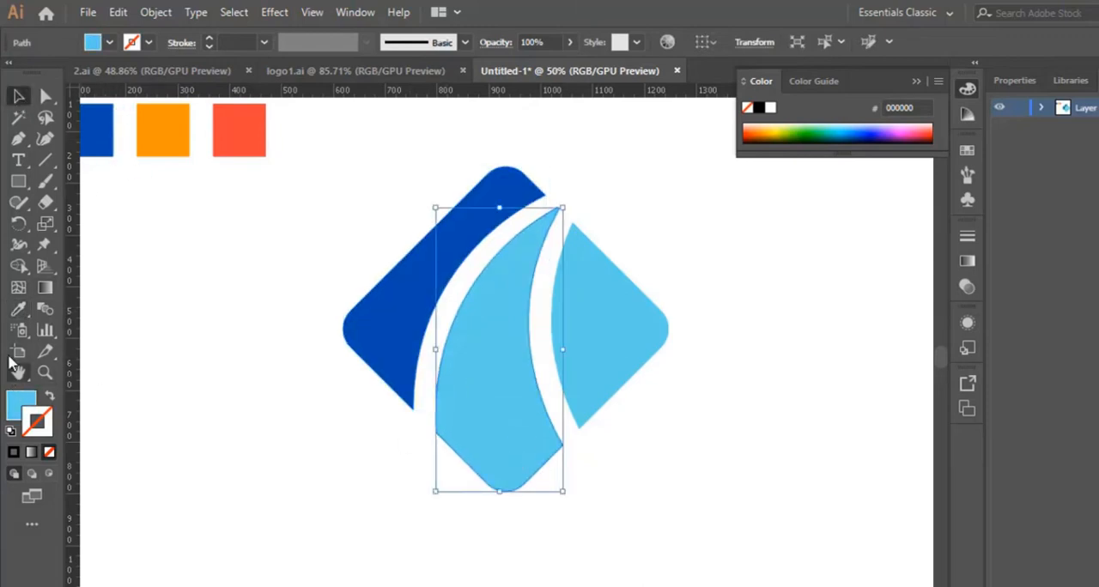
{"action": "left_click", "coordinate": [19, 311]}
{"action": "left_click", "coordinate": [171, 124]}
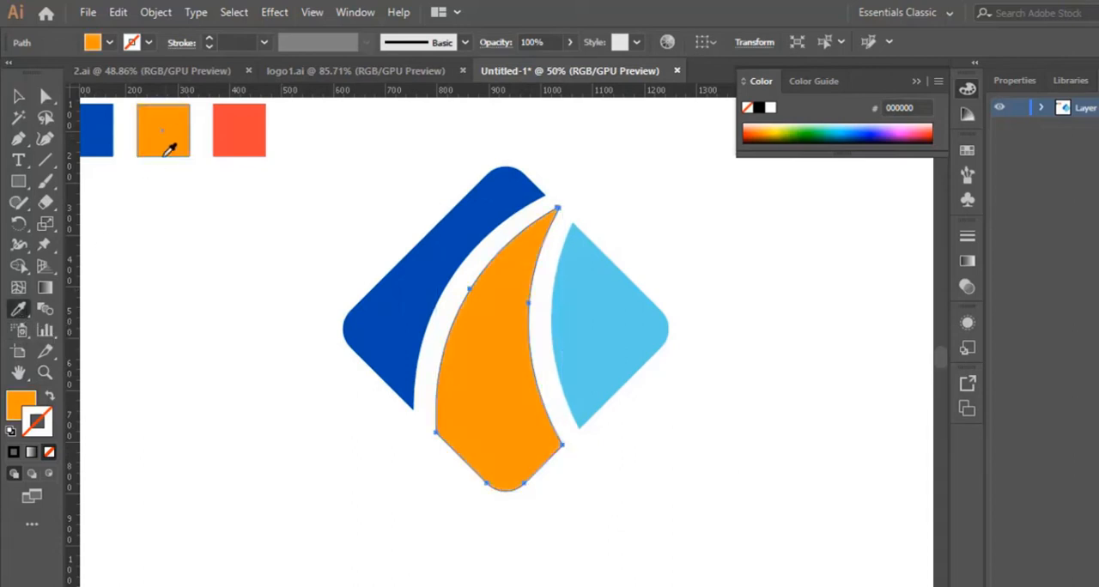
{"action": "left_click", "coordinate": [19, 97]}
- Recolour the diamond's right piece with the red sampled from the red swatch square and deselect it
{"action": "left_click", "coordinate": [618, 333]}
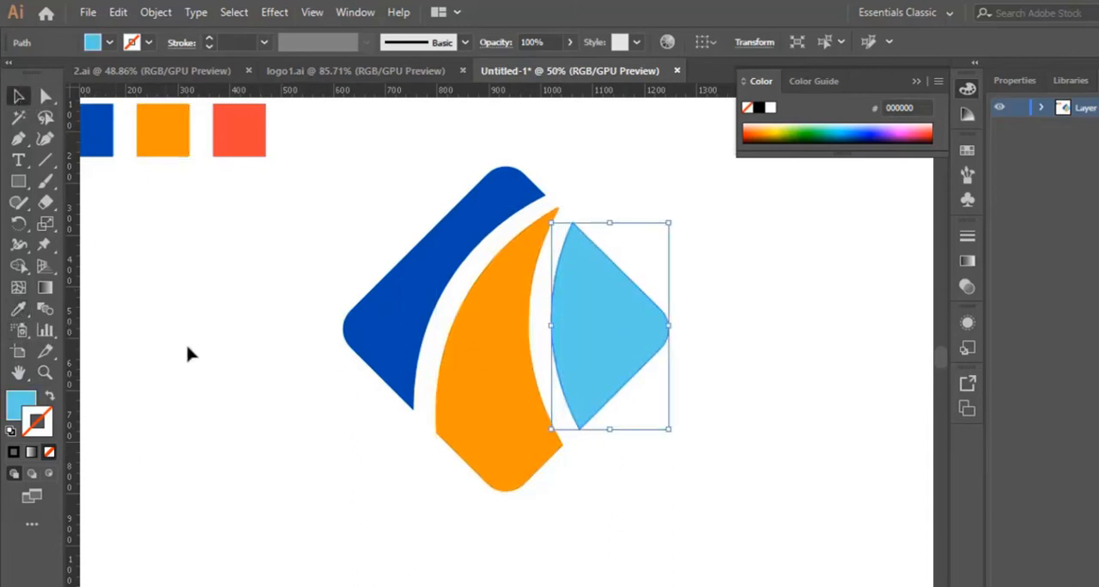
{"action": "left_click", "coordinate": [19, 310]}
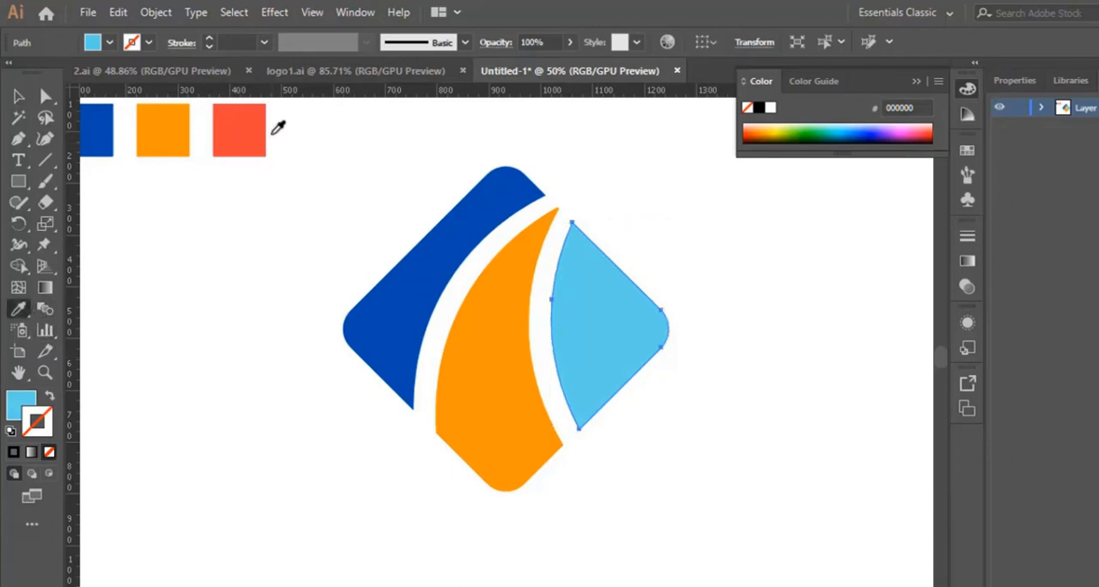
{"action": "left_click", "coordinate": [251, 137]}
{"action": "left_click", "coordinate": [19, 96]}
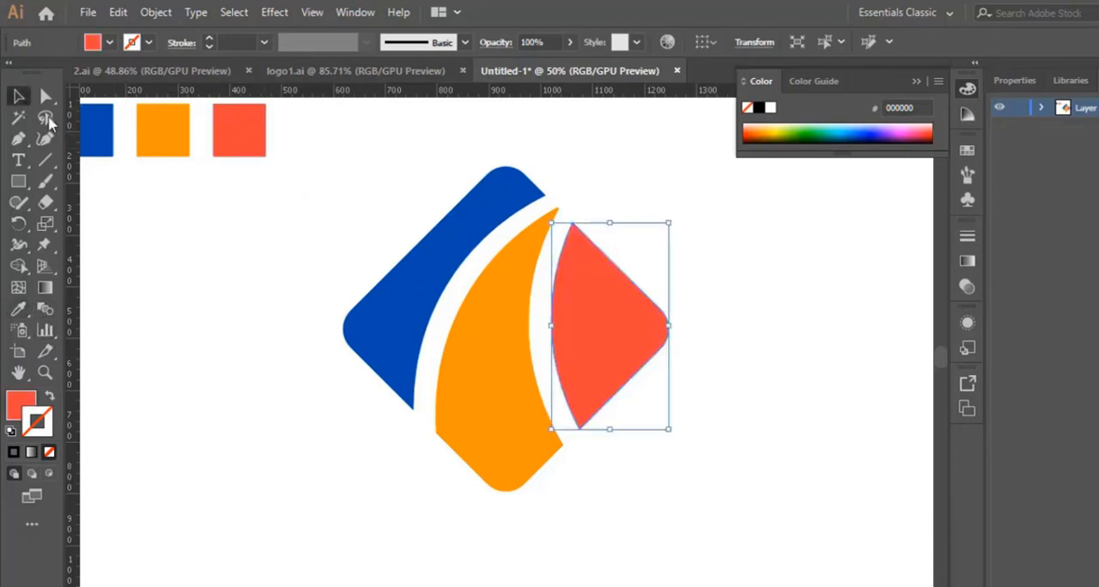
{"action": "left_click", "coordinate": [765, 439]}
- Duplicate the orange middle piece and place the copy on the empty artboard area to the right of the diamond
{"action": "scroll", "coordinate": [755, 438], "scroll_direction": "down", "scroll_amount": 2}
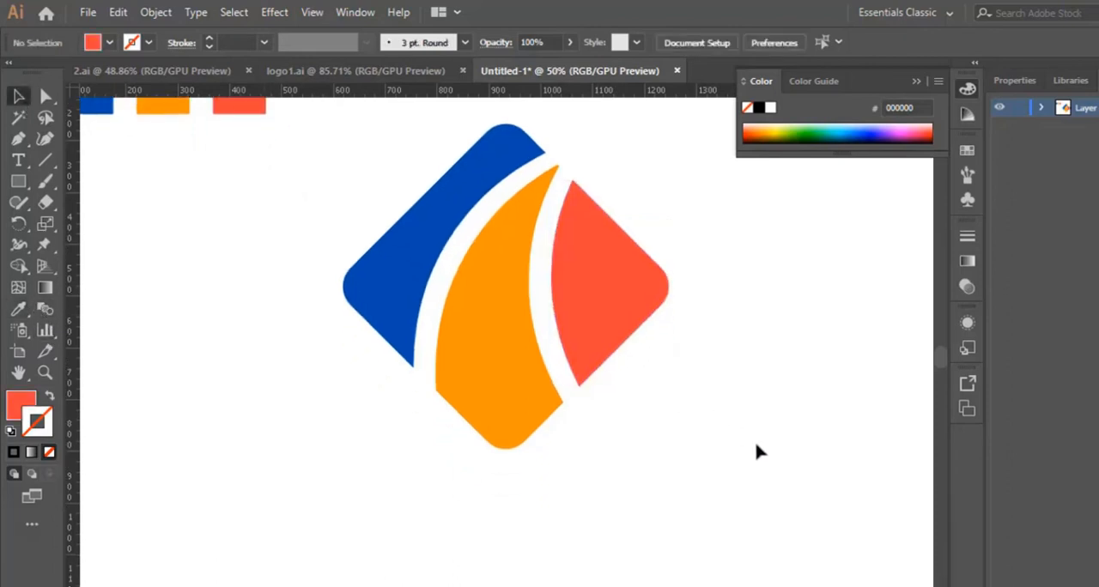
{"action": "left_click", "coordinate": [485, 348]}
{"action": "key", "text": "ctrl+c"}
{"action": "key", "text": "ctrl+v"}
{"action": "left_click_drag", "start_coordinate": [485, 349], "coordinate": [738, 353]}
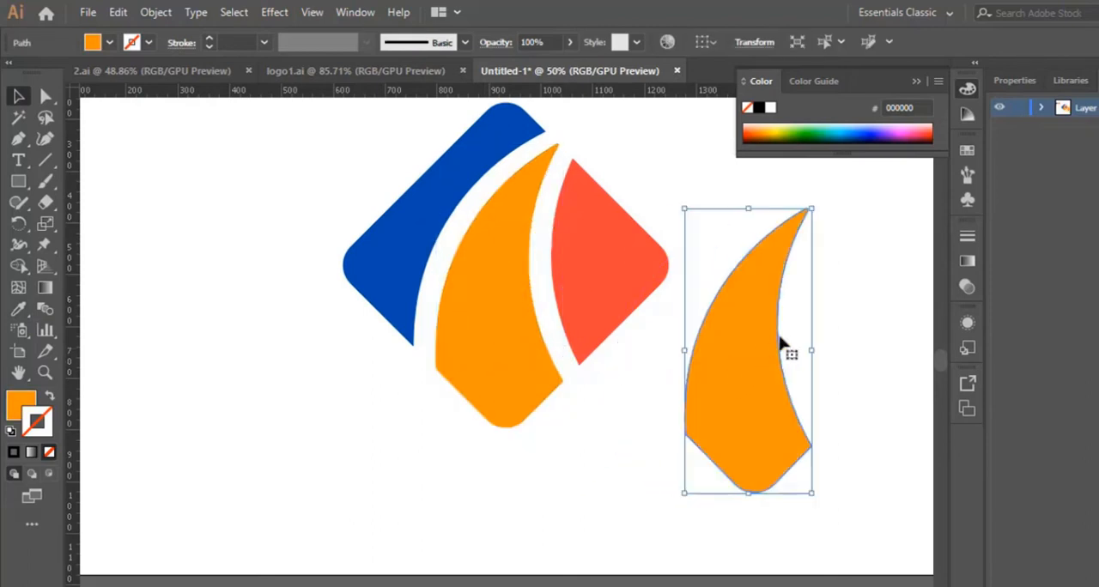
{"action": "left_click", "coordinate": [19, 140]}
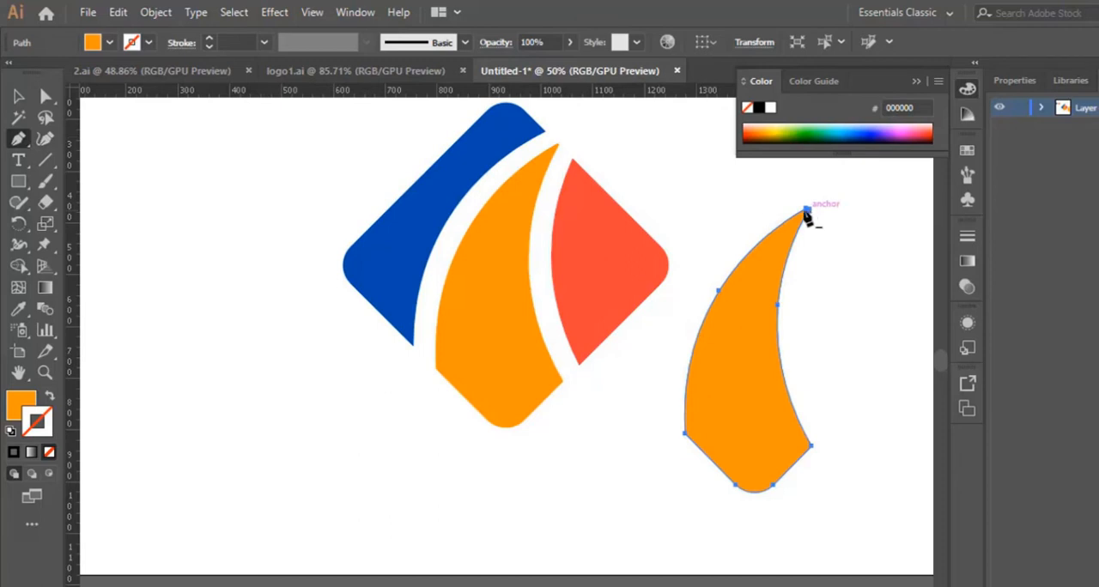
{"action": "key", "text": "v"}
{"action": "left_click", "coordinate": [901, 354]}
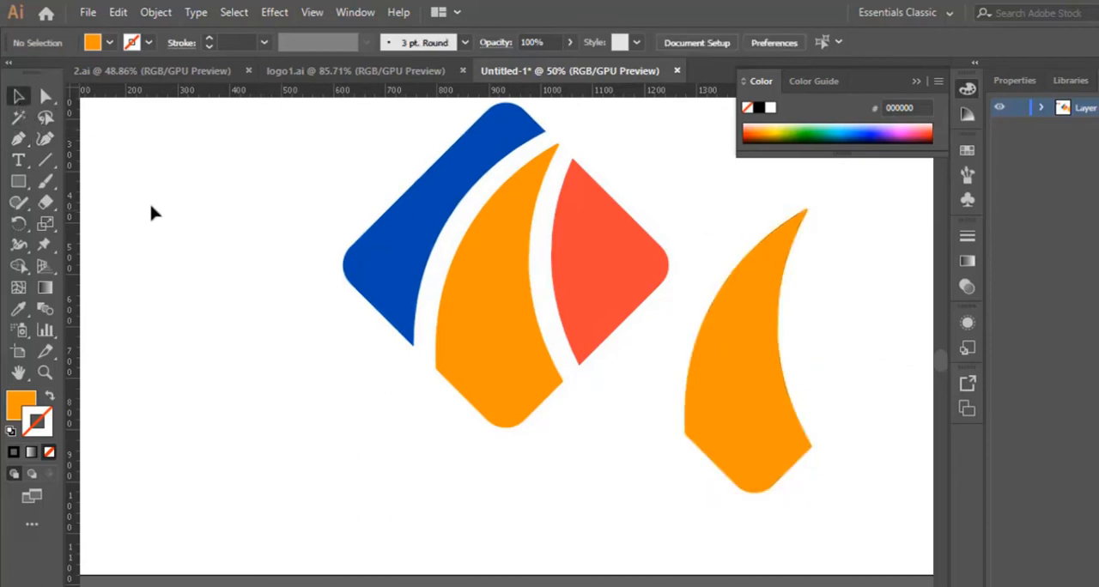
{"action": "left_click", "coordinate": [25, 140]}
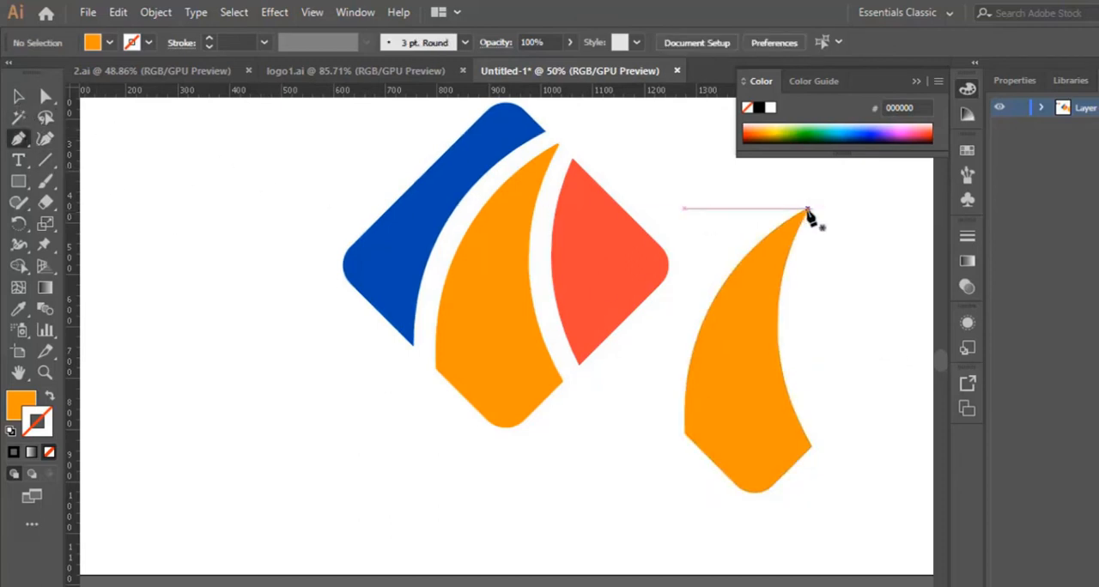
{"action": "left_click", "coordinate": [807, 210]}
{"action": "left_click_drag", "start_coordinate": [755, 513], "coordinate": [821, 512]}
{"action": "scroll", "coordinate": [506, 342], "scroll_direction": "right", "scroll_amount": 4}
{"action": "scroll", "coordinate": [506, 342], "scroll_direction": "left", "scroll_amount": 1}
{"action": "scroll", "coordinate": [506, 307], "scroll_direction": "up", "scroll_amount": 2}
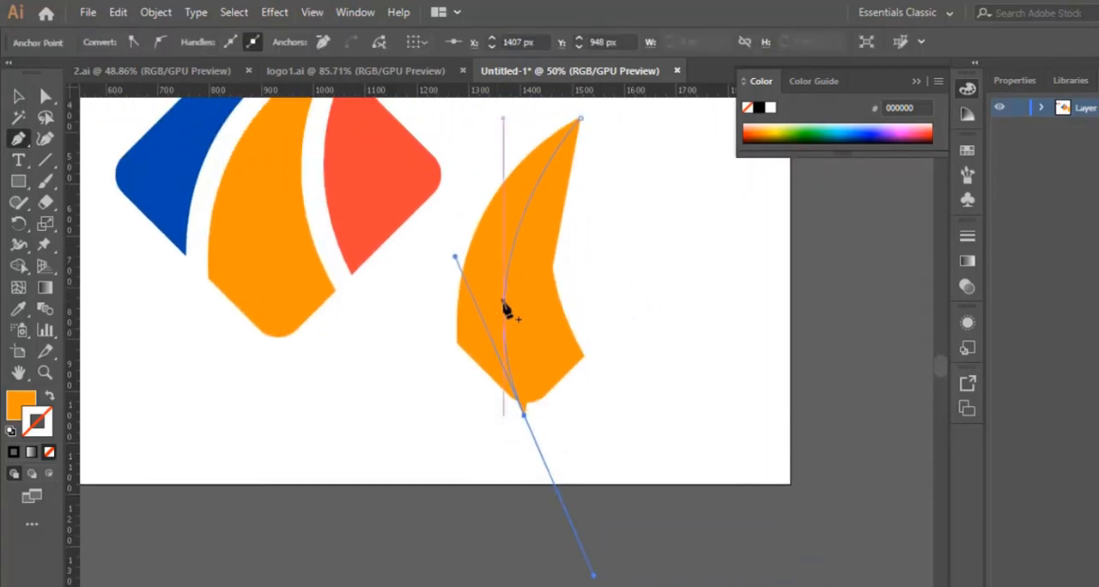
{"action": "key", "text": "ctrl+minus"}
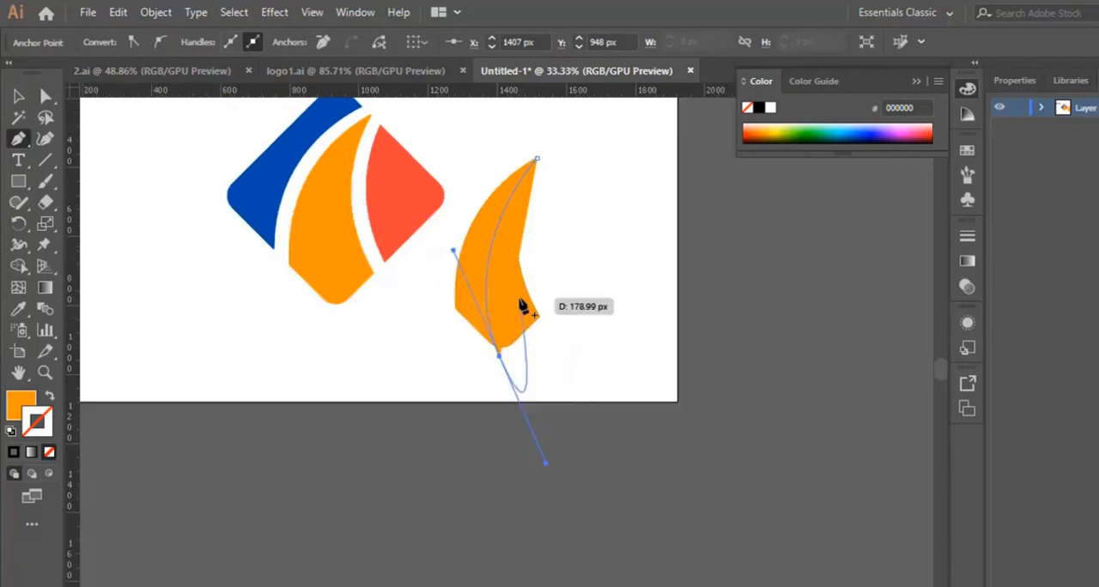
{"action": "key", "text": "ctrl+plus"}
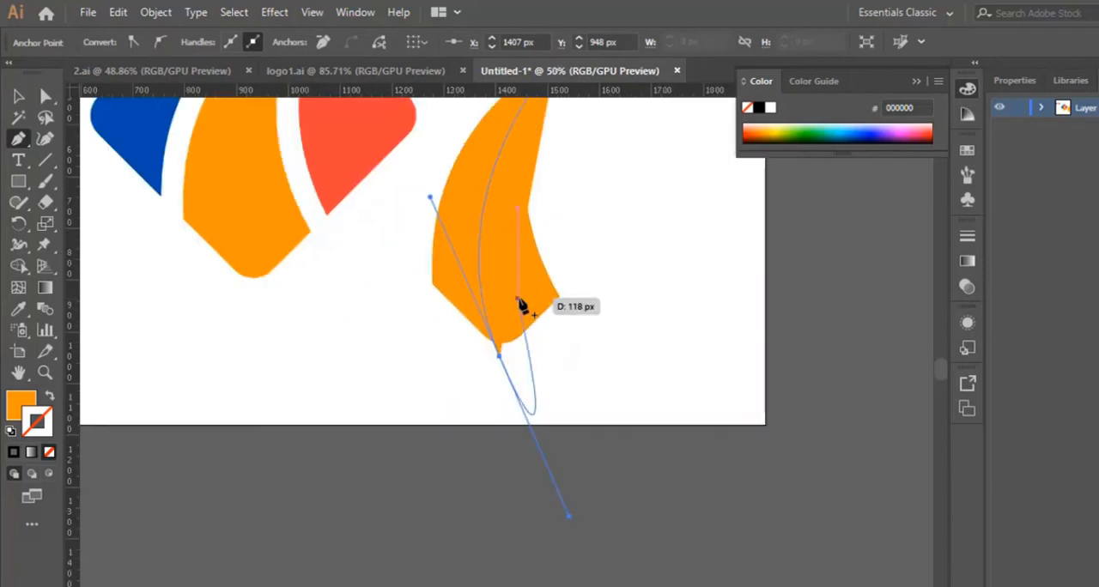
{"action": "scroll", "coordinate": [595, 314], "scroll_direction": "up", "scroll_amount": 1}
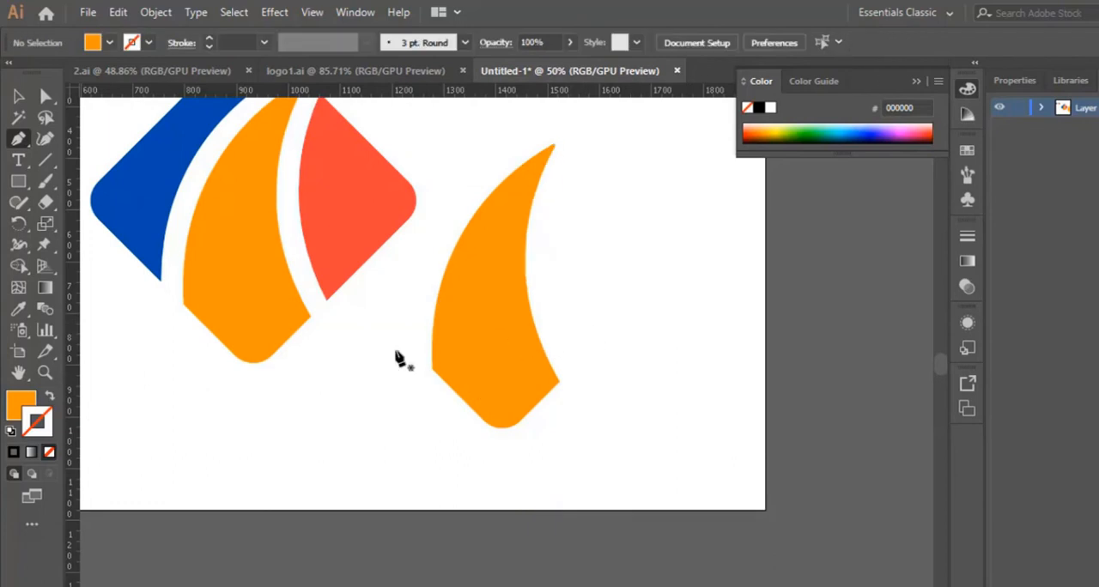
- With nothing selected, swap the current fill and stroke and set the stroke colour to black (000000)
{"action": "left_click", "coordinate": [50, 398]}
{"action": "double_click", "coordinate": [38, 423]}
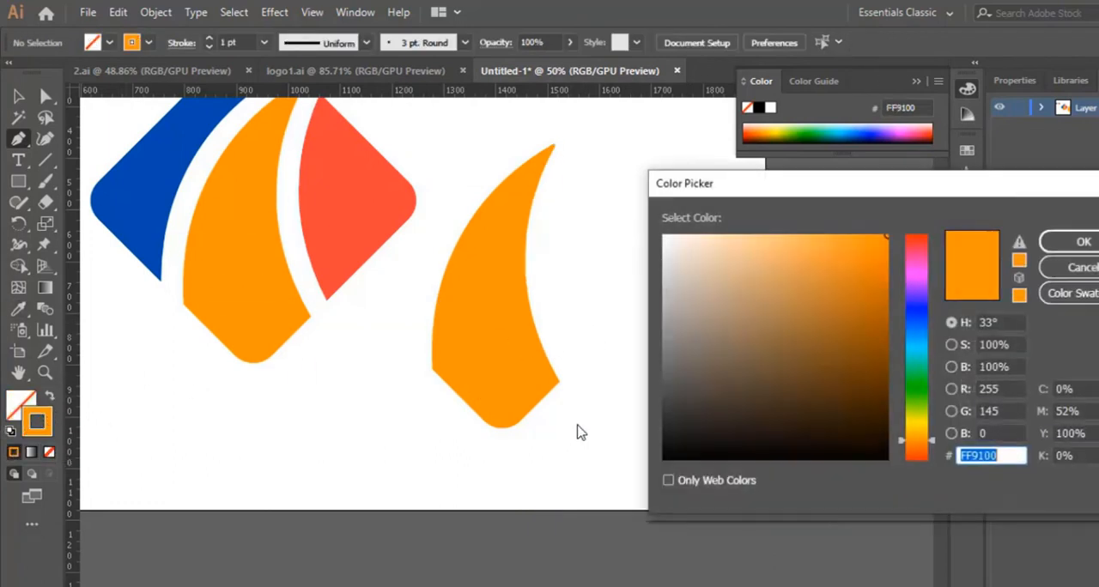
{"action": "left_click_drag", "start_coordinate": [750, 415], "coordinate": [638, 475]}
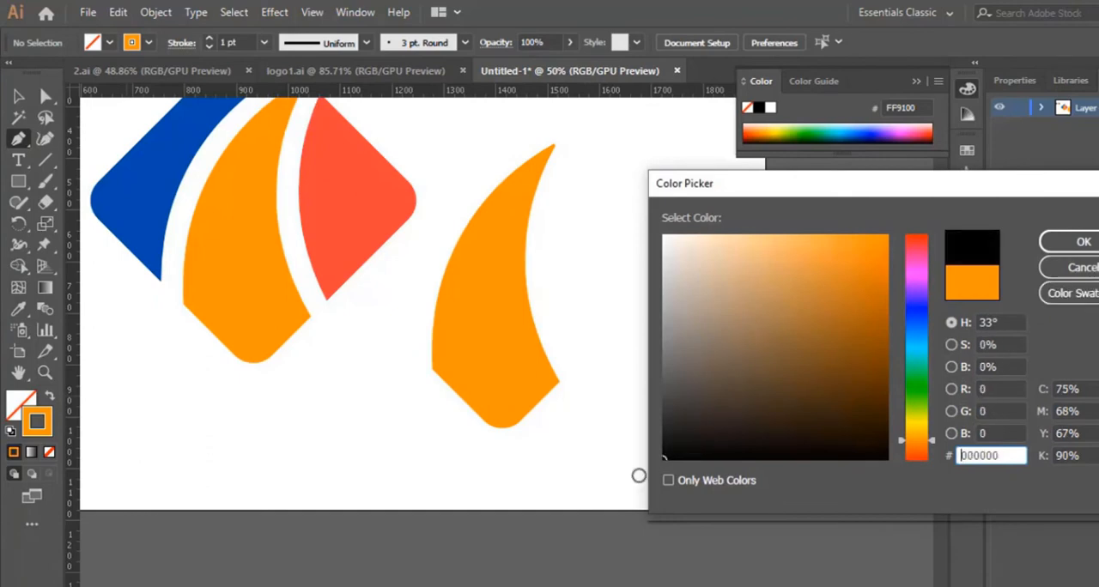
{"action": "left_click", "coordinate": [1086, 242]}
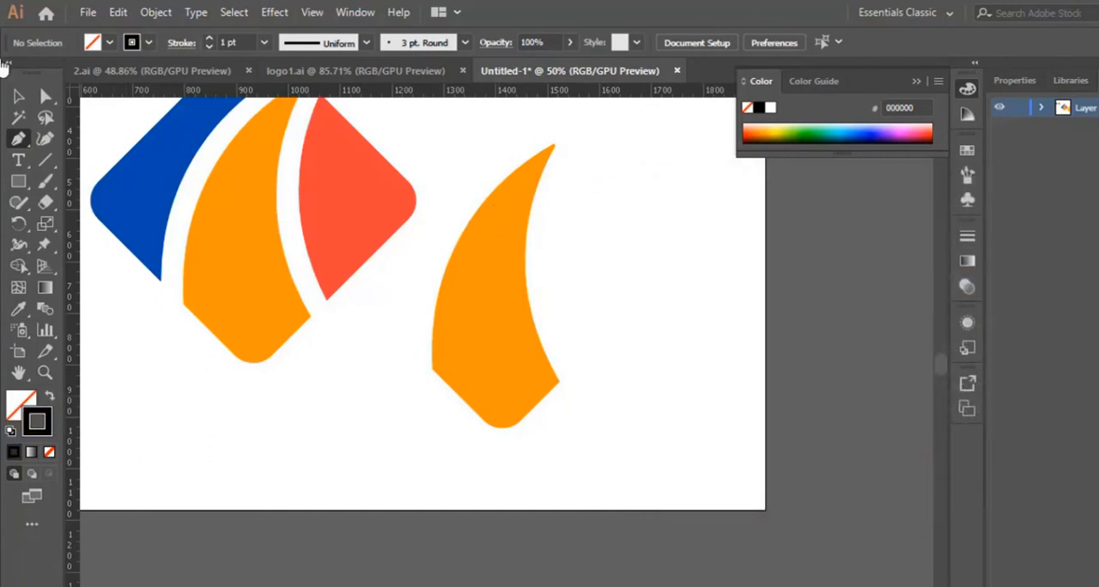
- Swap the fill and stroke of the copied orange piece, leaving no fill, and set its stroke colour to black (000000)
{"action": "left_click", "coordinate": [19, 97]}
{"action": "left_click", "coordinate": [510, 369]}
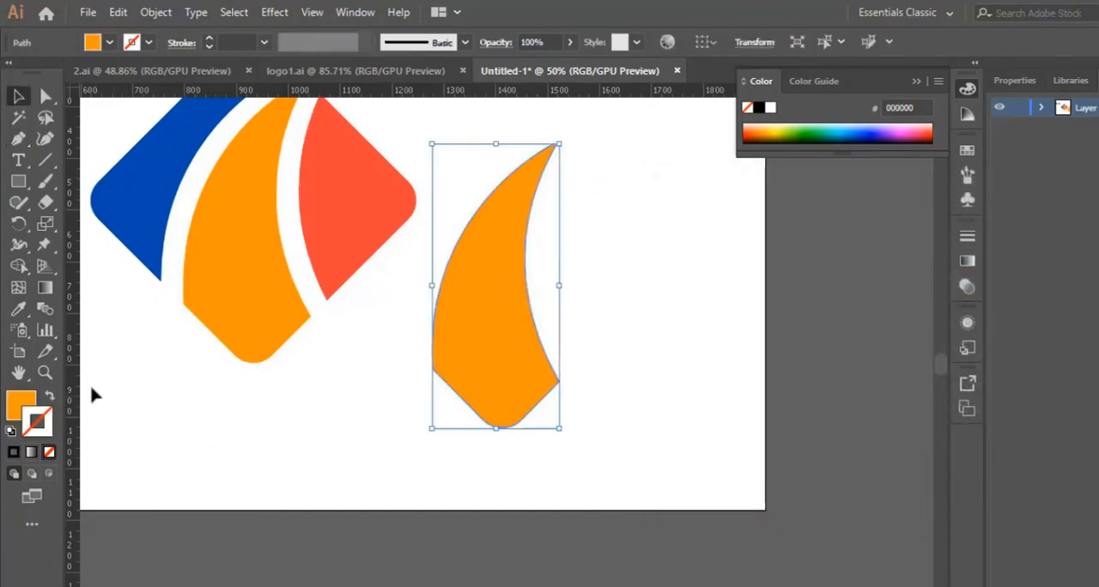
{"action": "left_click", "coordinate": [49, 395]}
{"action": "left_click", "coordinate": [37, 422]}
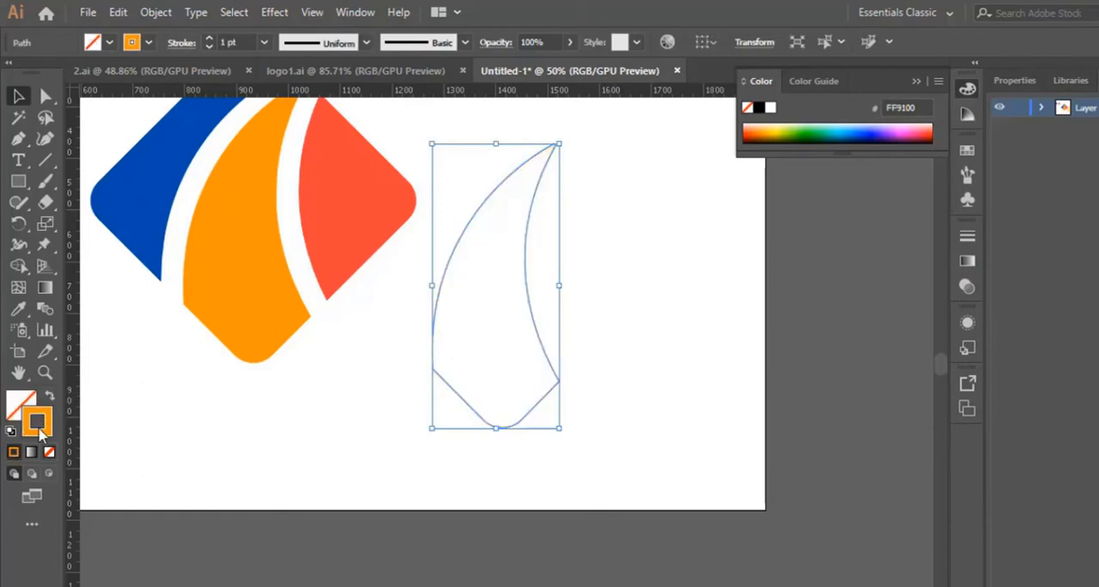
{"action": "double_click", "coordinate": [37, 422]}
{"action": "type", "text": "000000"}
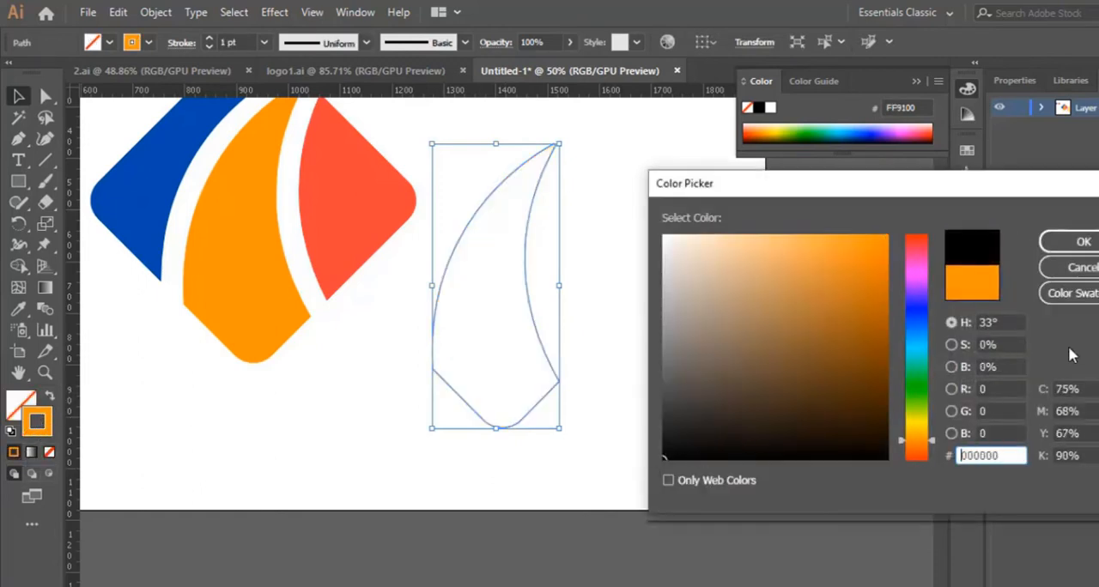
{"action": "left_click", "coordinate": [1073, 207]}
{"action": "left_click", "coordinate": [691, 298]}
{"action": "scroll", "coordinate": [664, 304], "scroll_direction": "down", "scroll_amount": 2}
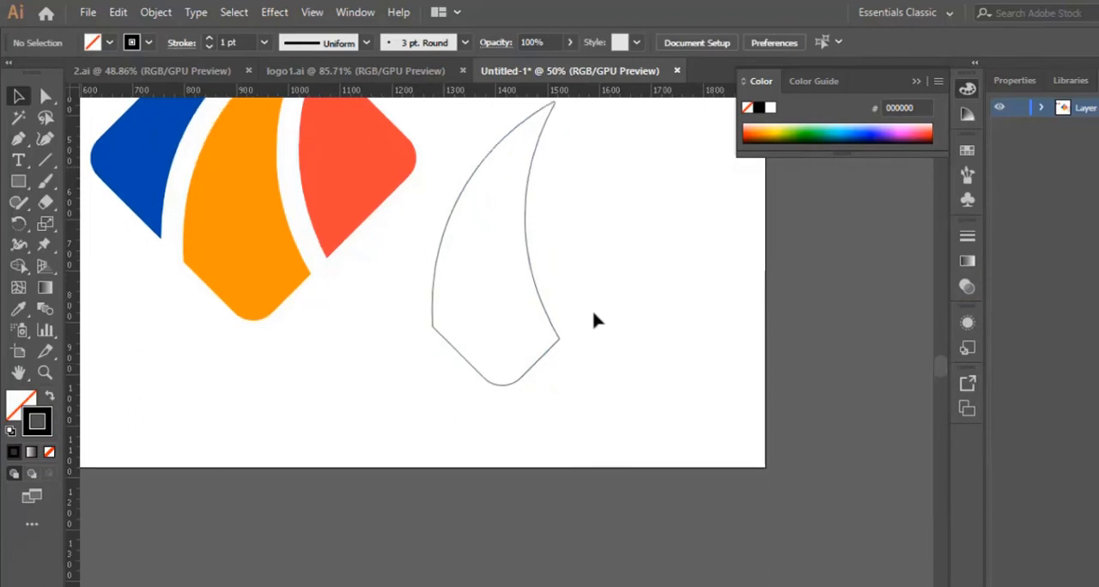
- Draw a curved Pen path inside the outlined copy from its pointed tip to the middle of its rounded bottom corner
{"action": "scroll", "coordinate": [594, 316], "scroll_direction": "up", "scroll_amount": 1}
{"action": "left_click", "coordinate": [19, 140]}
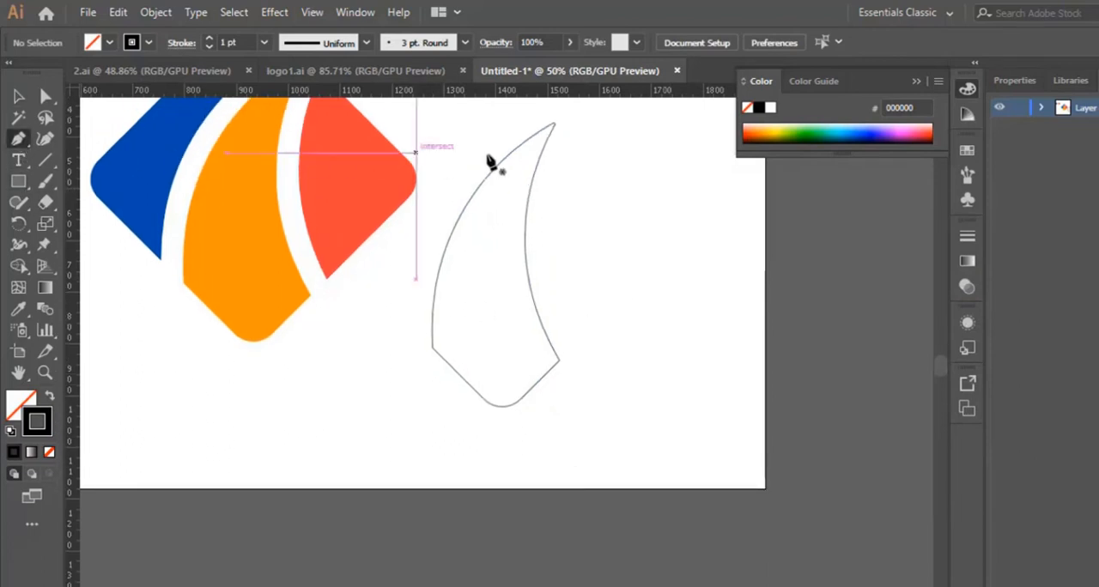
{"action": "left_click", "coordinate": [554, 123]}
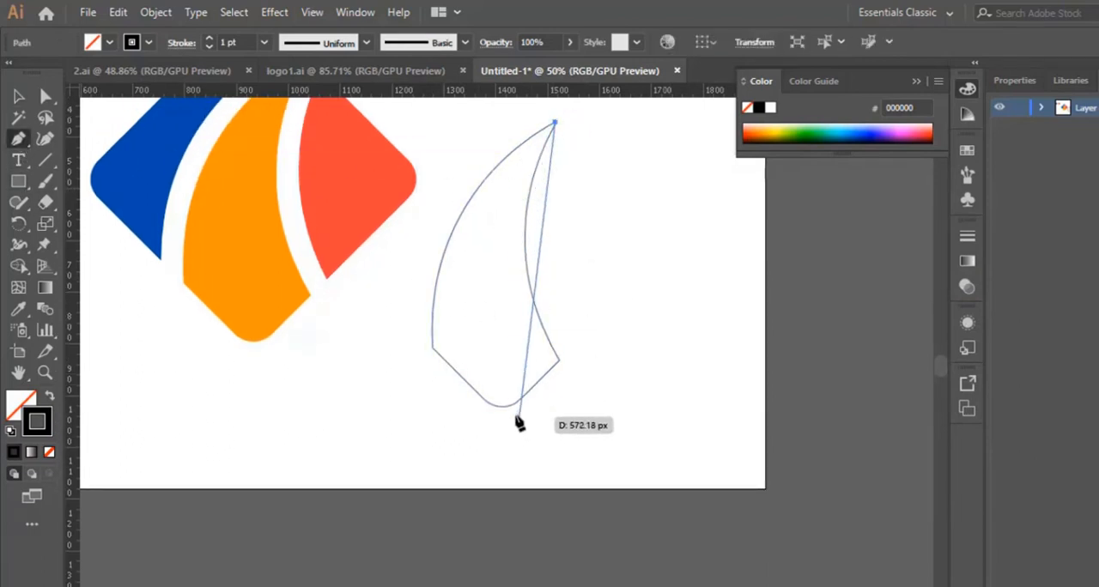
{"action": "left_click_drag", "start_coordinate": [498, 407], "coordinate": [587, 545]}
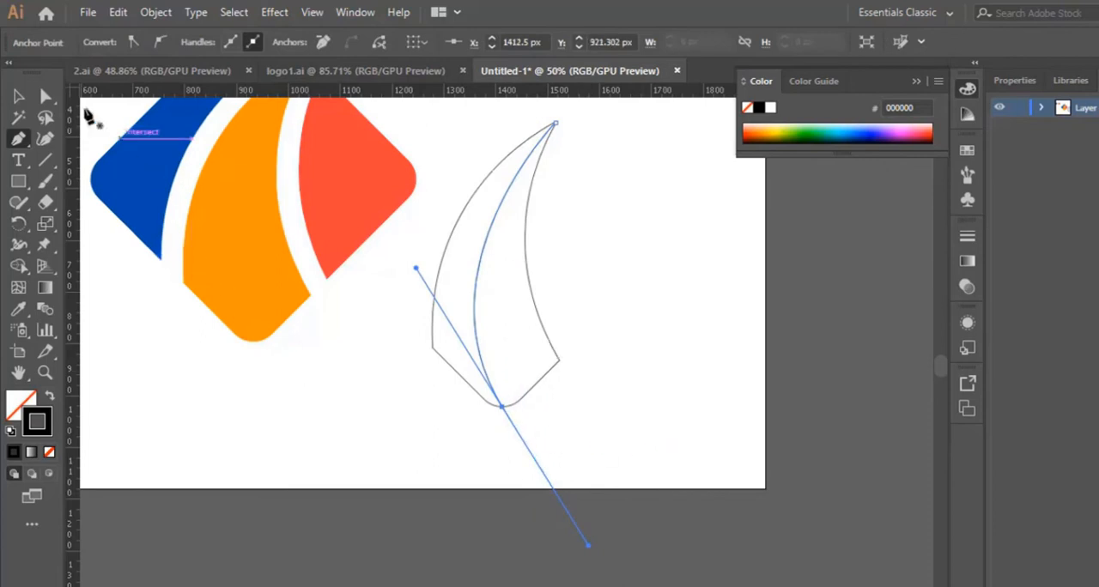
- Select the outlined copy with the new curve and remove the area left of the curve using Shape Builder
{"action": "left_click", "coordinate": [21, 102]}
{"action": "left_click_drag", "start_coordinate": [451, 137], "coordinate": [620, 452]}
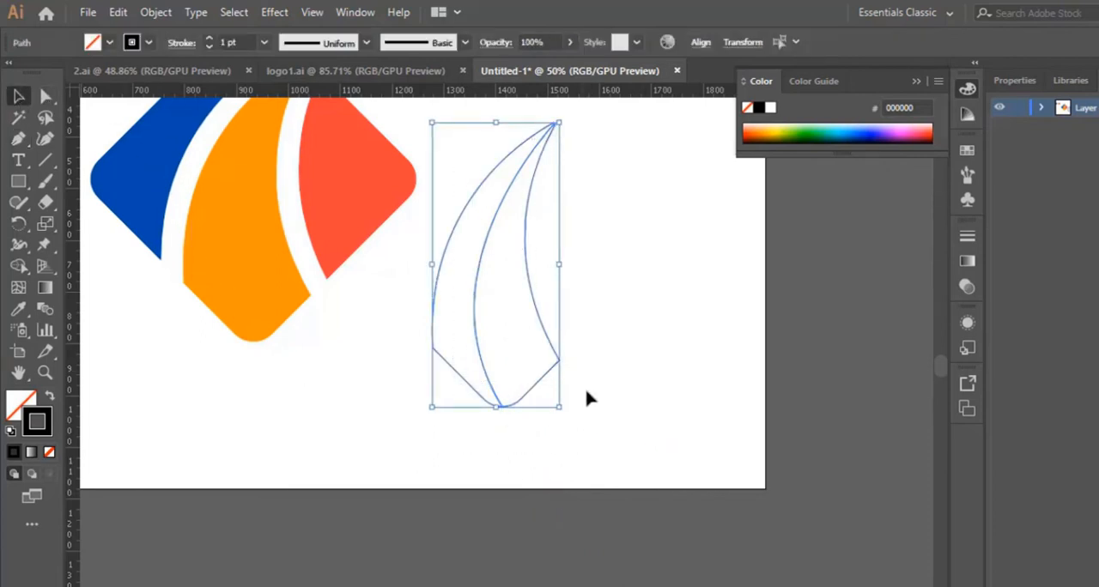
{"action": "left_click", "coordinate": [21, 273]}
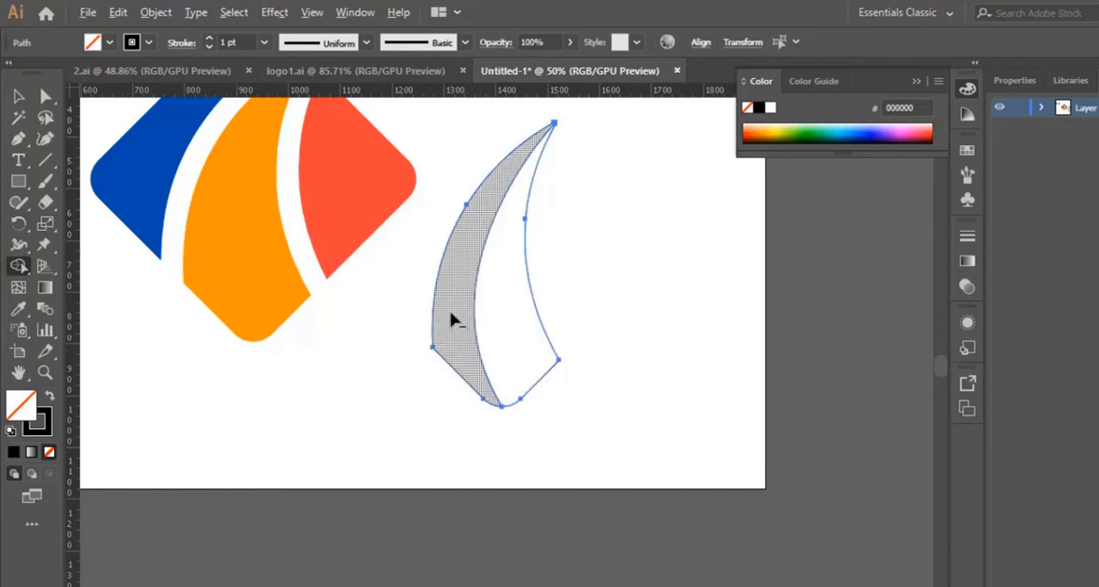
{"action": "left_click", "coordinate": [459, 249], "text": "alt"}
{"action": "scroll", "coordinate": [386, 361], "scroll_direction": "up", "scroll_amount": 2}
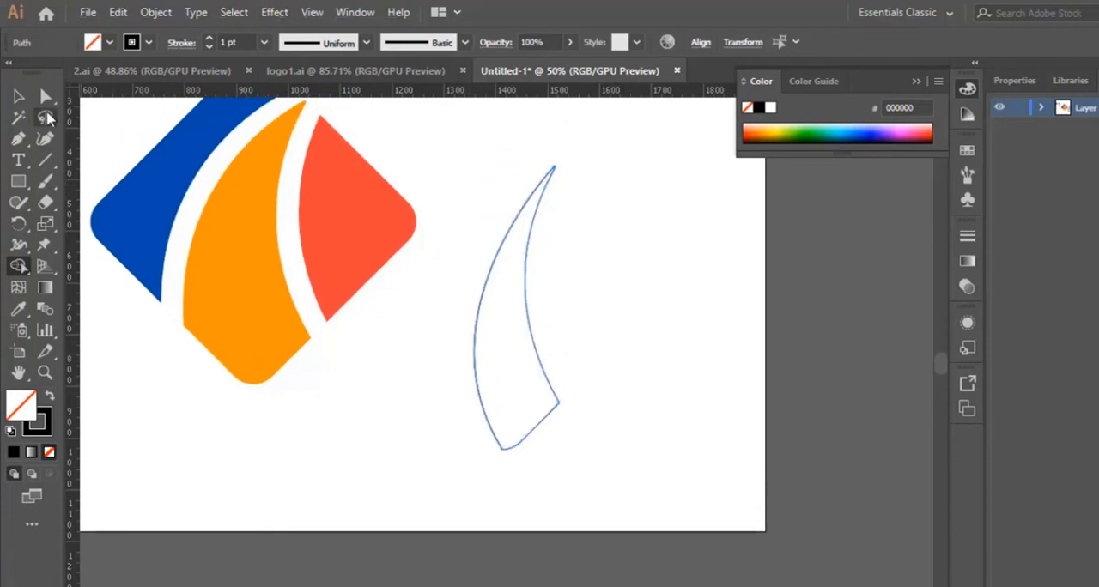
- Move the remaining outlined sliver onto the diamond's orange piece, matching its right edge and tip, and deselect it
{"action": "left_click", "coordinate": [19, 99]}
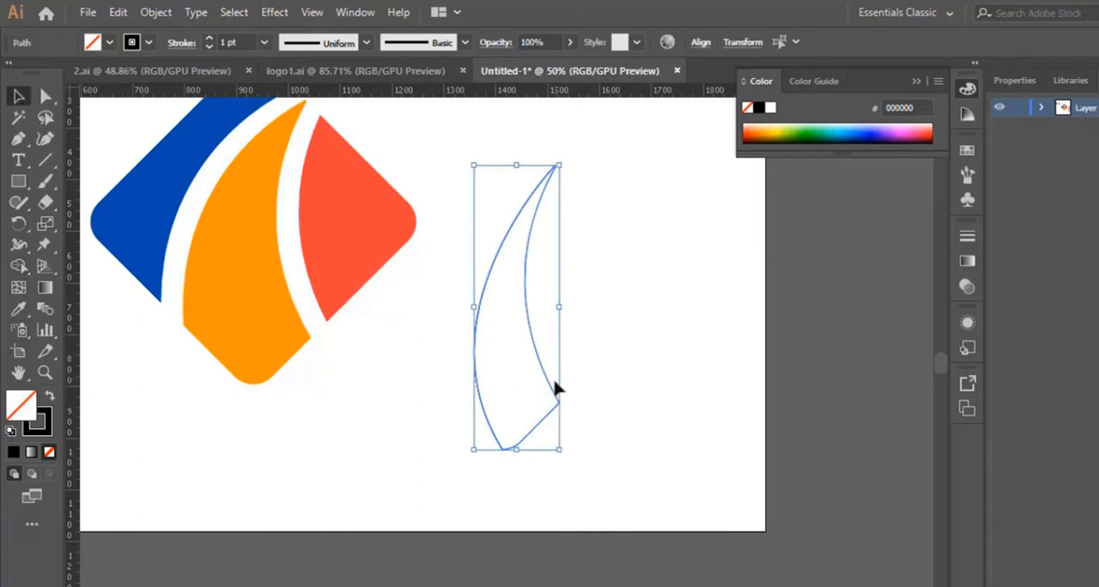
{"action": "left_click_drag", "start_coordinate": [554, 392], "coordinate": [304, 325]}
{"action": "scroll", "coordinate": [380, 398], "scroll_direction": "up", "scroll_amount": 2}
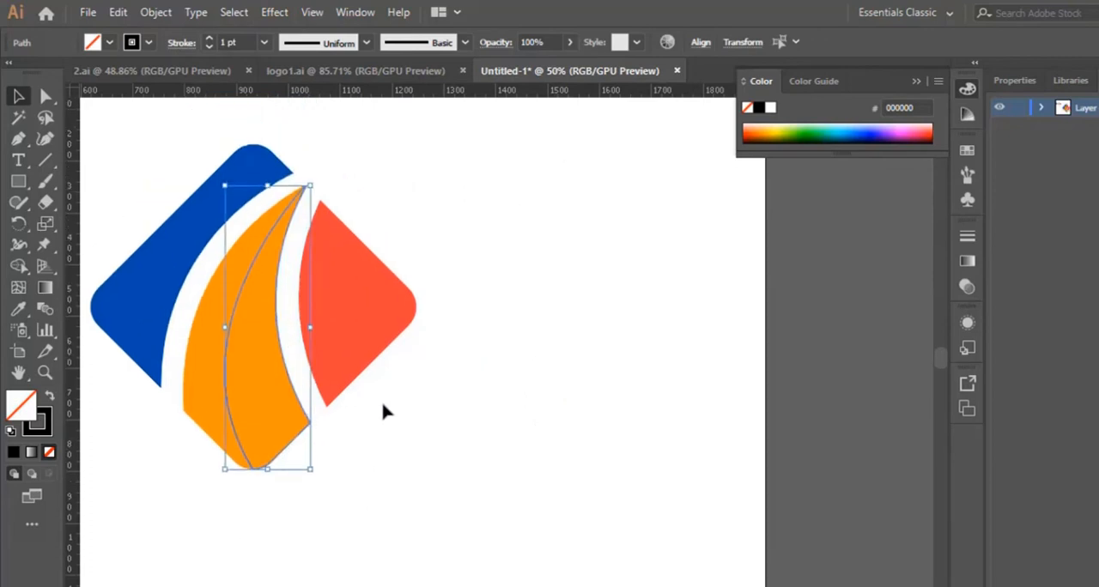
{"action": "scroll", "coordinate": [381, 399], "scroll_direction": "down", "scroll_amount": 1}
{"action": "left_click", "coordinate": [381, 398]}
- Fill the outlined sliver on the orange piece with white (FFFFFF) and deselect it
{"action": "left_click", "coordinate": [241, 406]}
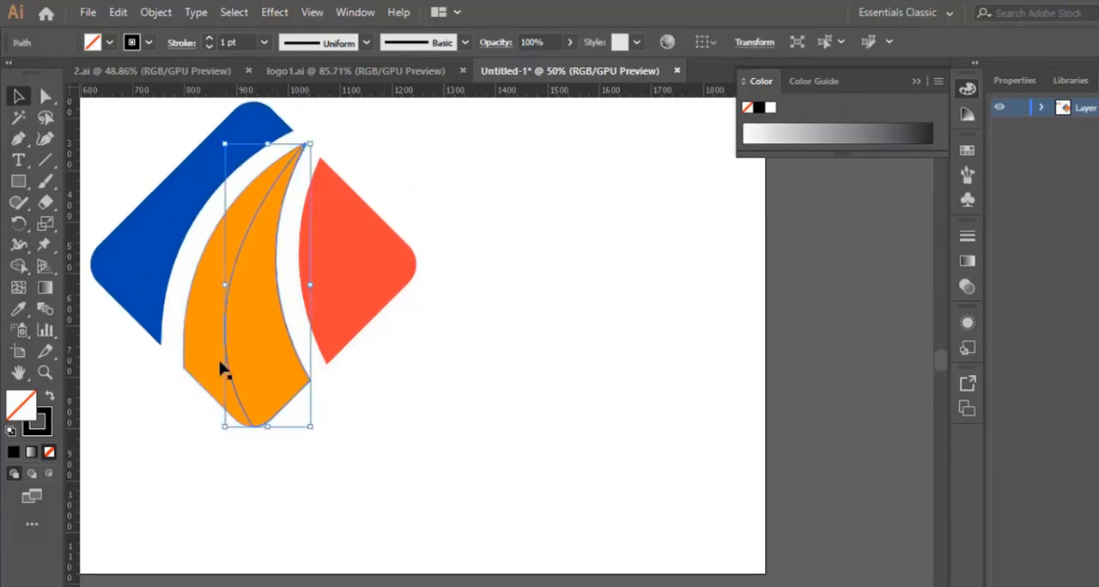
{"action": "double_click", "coordinate": [30, 418]}
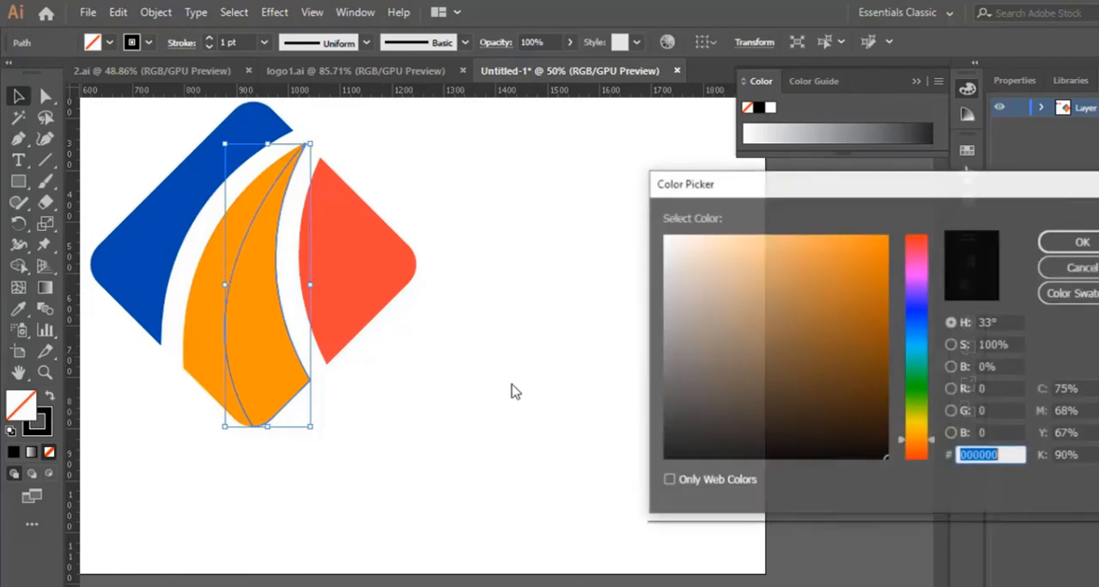
{"action": "mouse_move", "coordinate": [672, 356]}
{"action": "left_mouse_down"}
{"action": "mouse_move", "coordinate": [679, 255]}
{"action": "mouse_move", "coordinate": [871, 275]}
{"action": "mouse_move", "coordinate": [648, 235]}
{"action": "mouse_move", "coordinate": [659, 232]}
{"action": "left_mouse_up"}
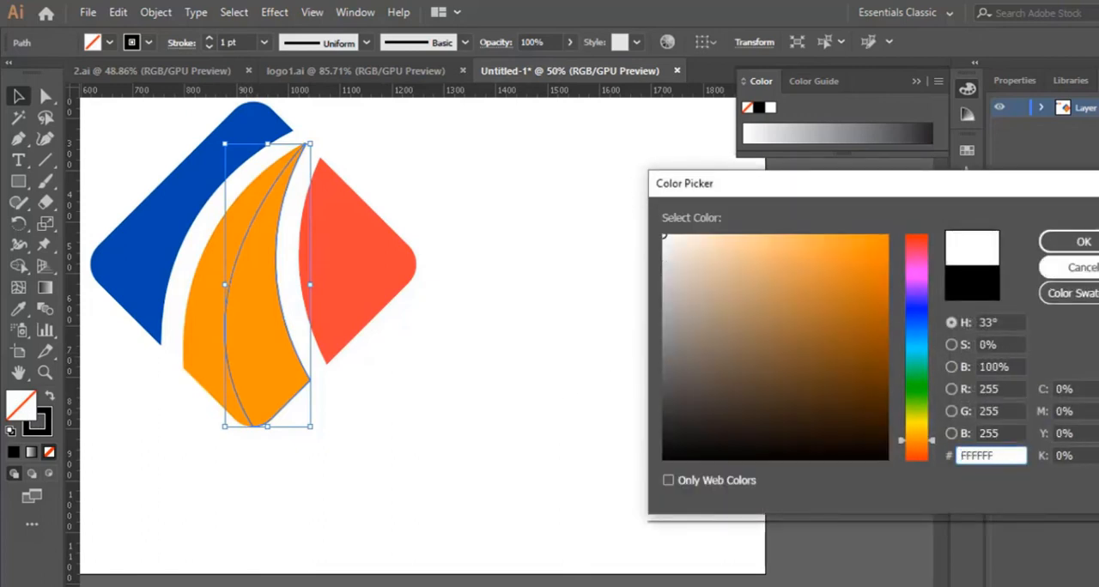
{"action": "left_click", "coordinate": [1081, 242]}
{"action": "left_click", "coordinate": [323, 377]}
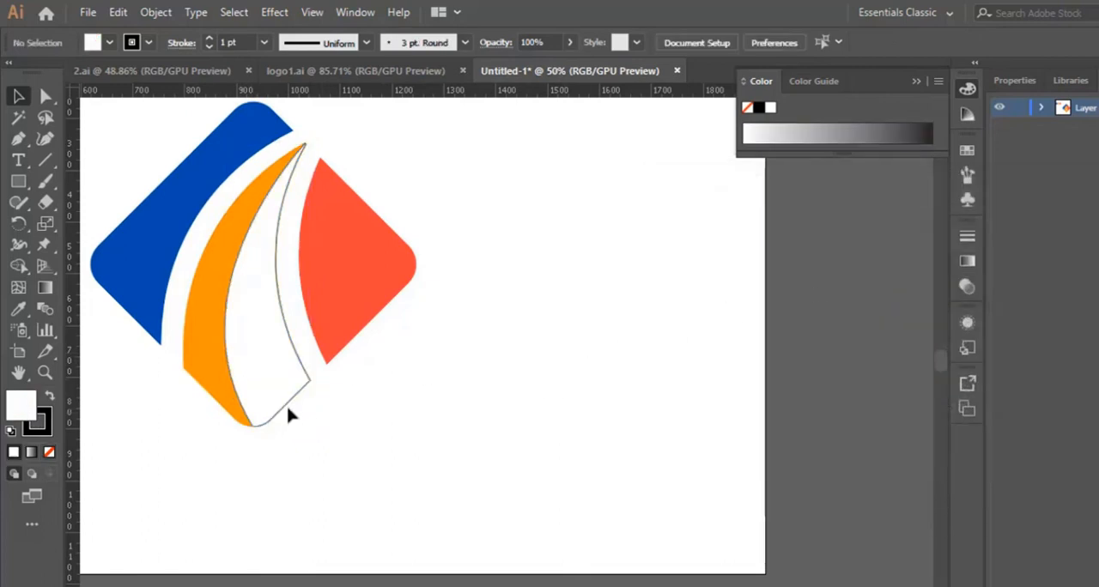
- Apply a linear gradient fill to the white sliver and recolour its black stop with the orange sampled from the middle piece
{"action": "left_click", "coordinate": [285, 406]}
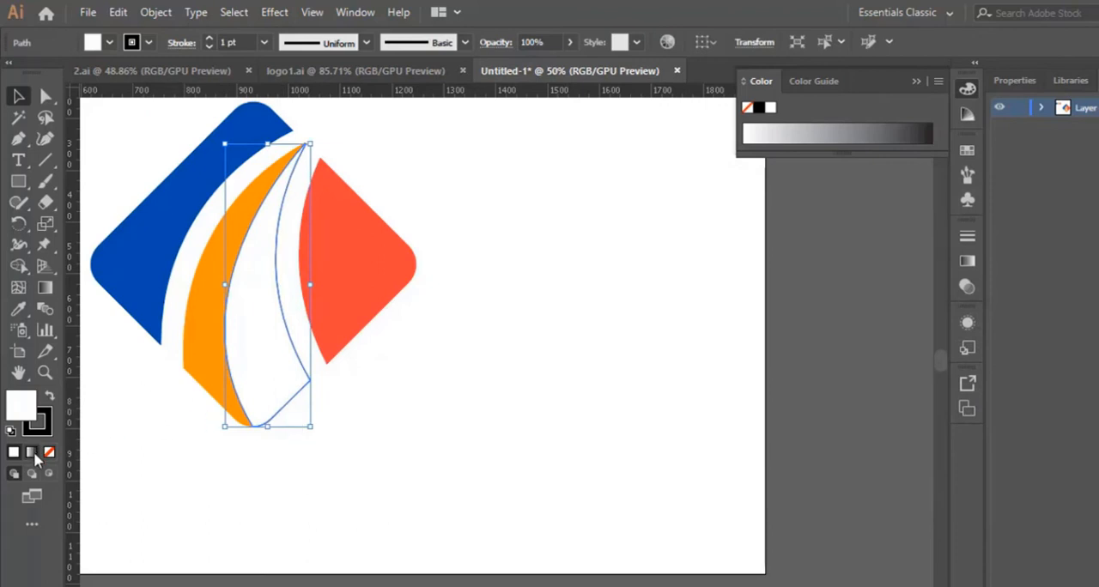
{"action": "left_click", "coordinate": [32, 453]}
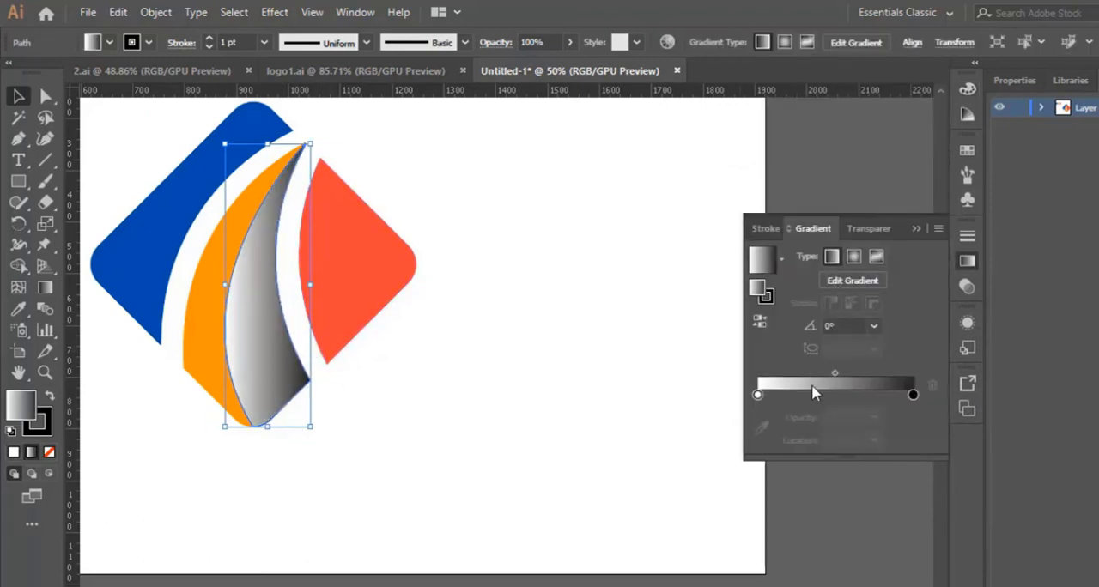
{"action": "double_click", "coordinate": [911, 396]}
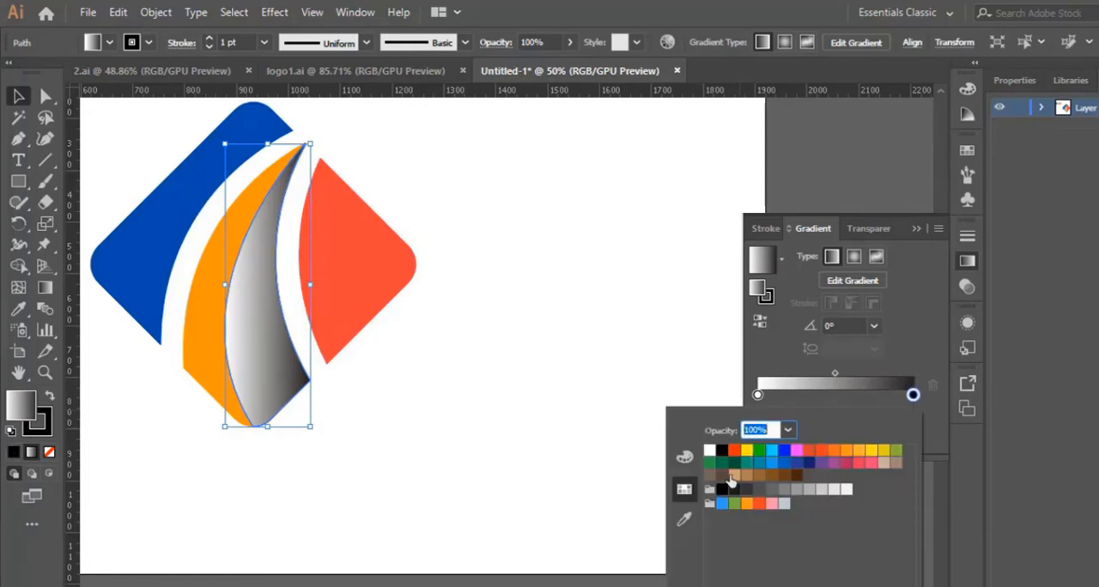
{"action": "left_click", "coordinate": [685, 519]}
{"action": "left_click", "coordinate": [212, 324]}
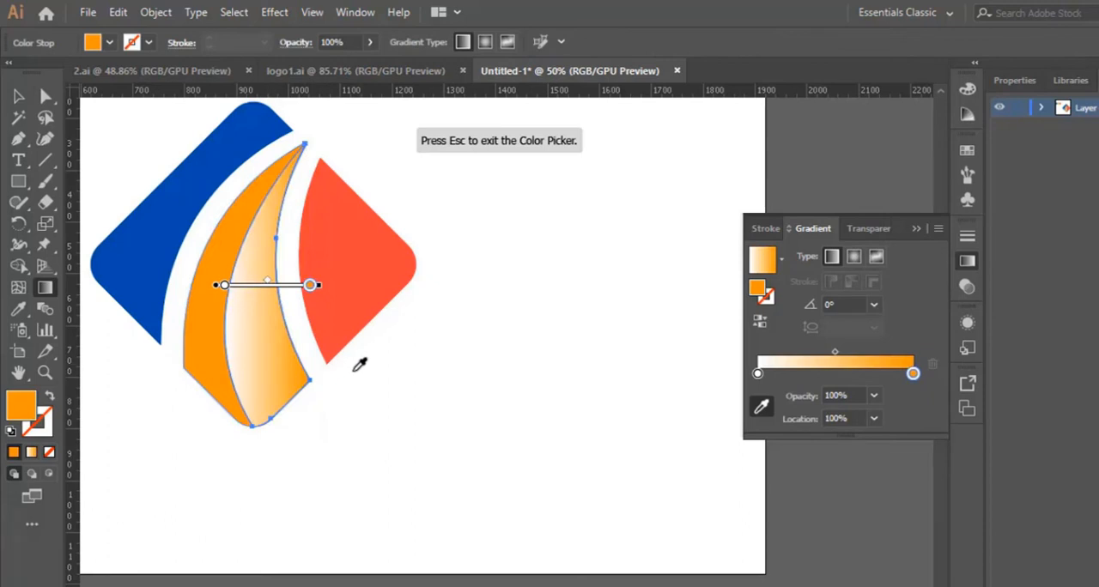
- Set the orange gradient stop's opacity to 10% and place the stop close to the far end of the gradient
{"action": "left_click_drag", "start_coordinate": [310, 287], "coordinate": [264, 292]}
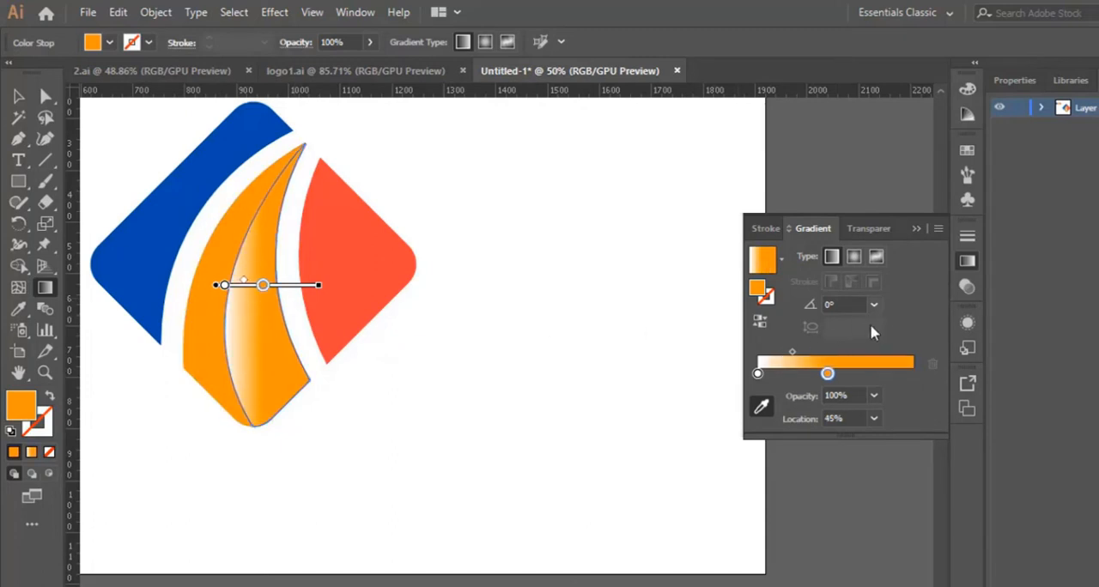
{"action": "left_click", "coordinate": [873, 395]}
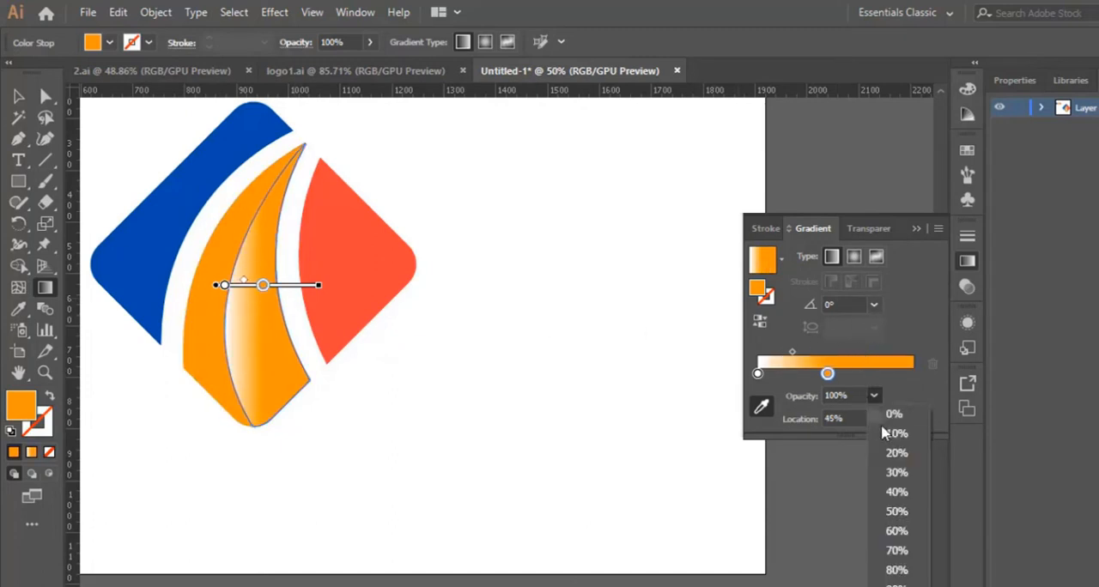
{"action": "left_click", "coordinate": [908, 524]}
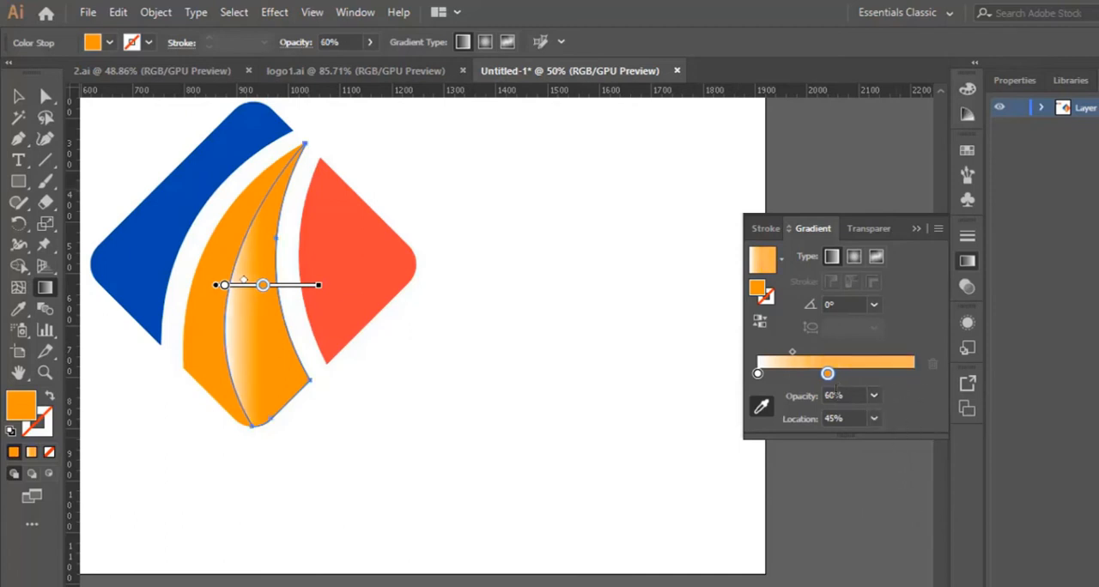
{"action": "left_click", "coordinate": [875, 398]}
{"action": "left_click", "coordinate": [902, 436]}
{"action": "left_click_drag", "start_coordinate": [262, 286], "coordinate": [302, 285]}
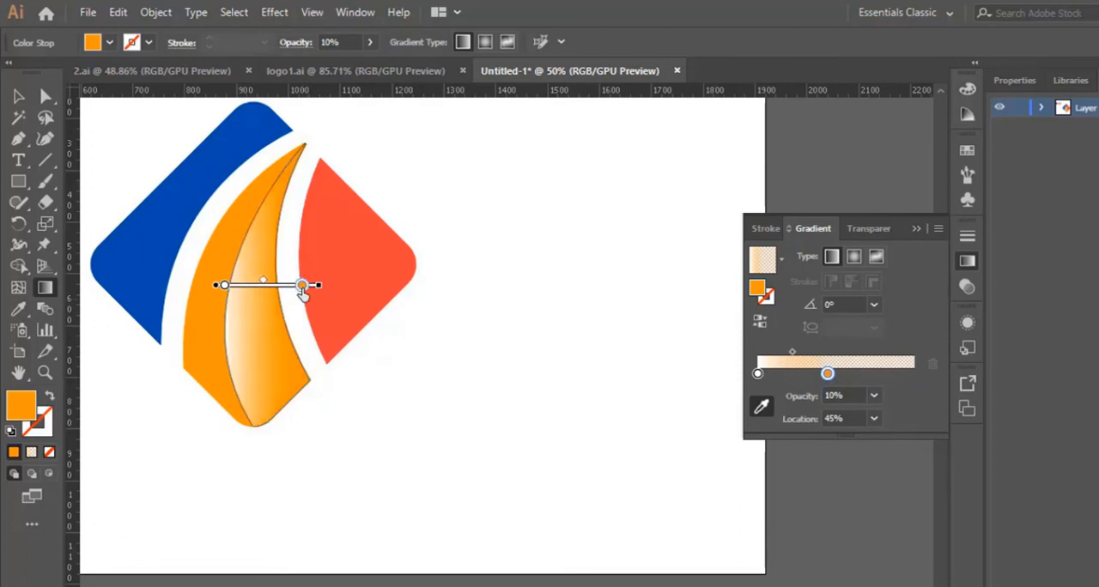
- Shift the sliver's gradient leftward over the orange piece, place the orange stop at 100% location, and deselect the sliver
{"action": "left_click", "coordinate": [218, 287]}
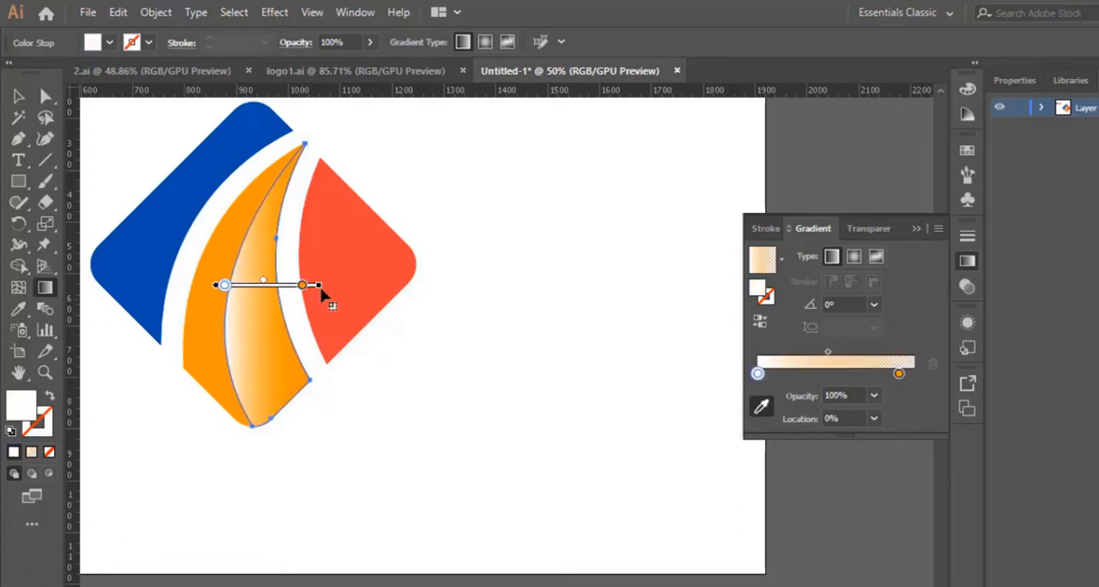
{"action": "mouse_move", "coordinate": [319, 286]}
{"action": "left_mouse_down"}
{"action": "mouse_move", "coordinate": [292, 286]}
{"action": "mouse_move", "coordinate": [310, 285]}
{"action": "left_mouse_up"}
{"action": "mouse_move", "coordinate": [215, 286]}
{"action": "left_mouse_down"}
{"action": "mouse_move", "coordinate": [180, 289]}
{"action": "mouse_move", "coordinate": [191, 290]}
{"action": "left_mouse_up"}
{"action": "left_click_drag", "start_coordinate": [271, 286], "coordinate": [280, 288]}
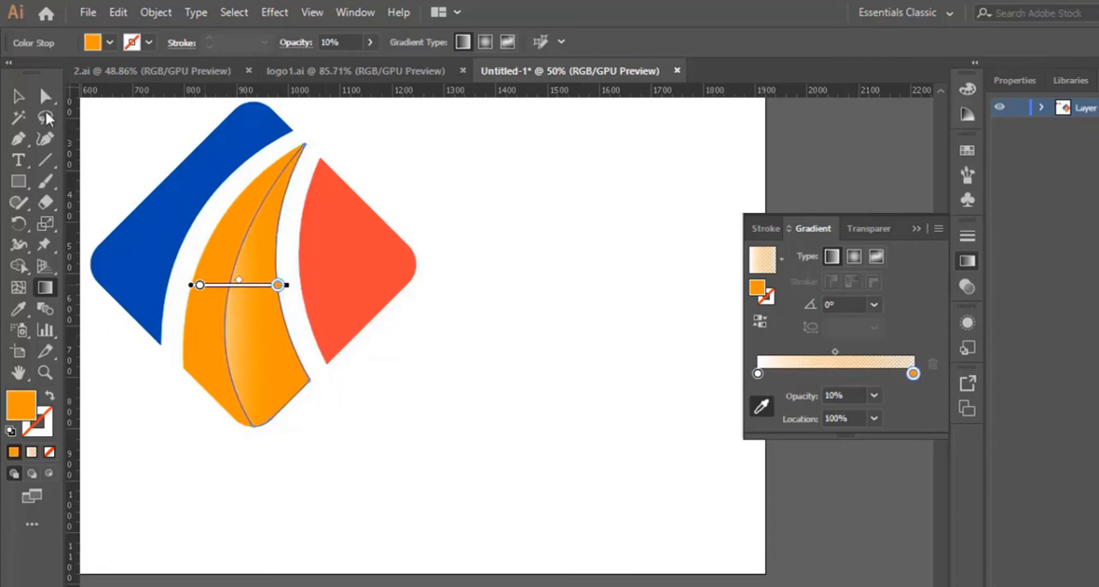
{"action": "left_click", "coordinate": [18, 96]}
{"action": "left_click", "coordinate": [495, 455]}
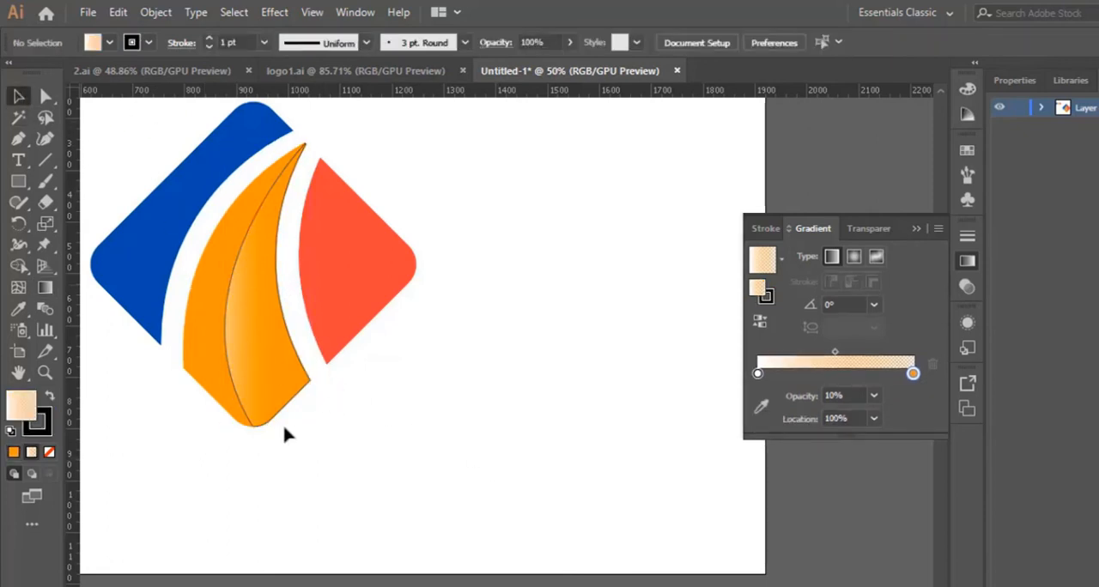
- Remove the stroke from the orange middle piece and its gradient sliver, and deselect them
{"action": "left_click_drag", "start_coordinate": [286, 435], "coordinate": [157, 415]}
{"action": "left_click", "coordinate": [44, 423]}
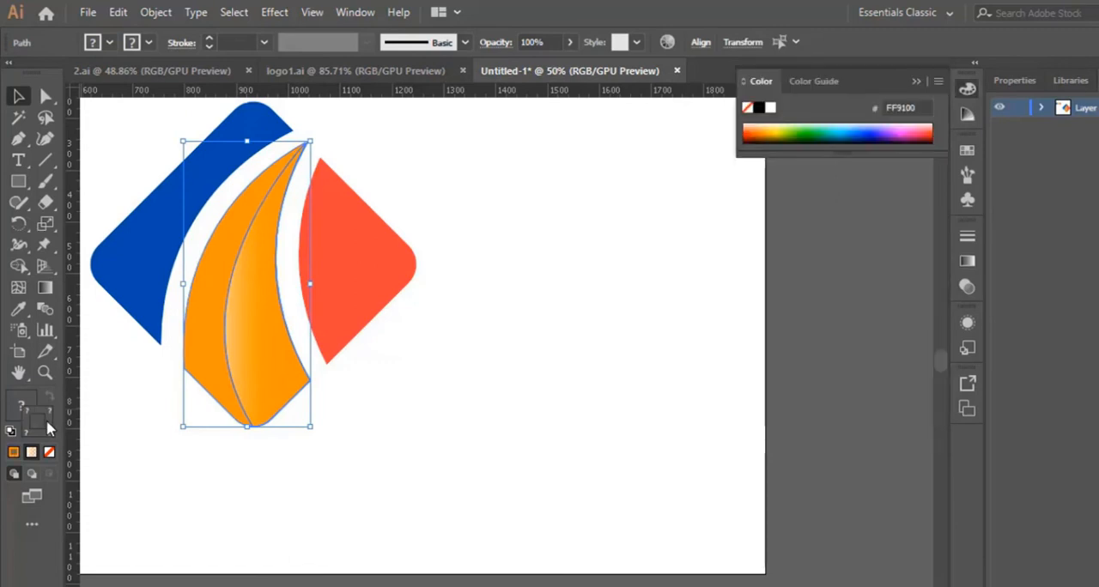
{"action": "left_click", "coordinate": [50, 452]}
{"action": "left_click", "coordinate": [429, 454]}
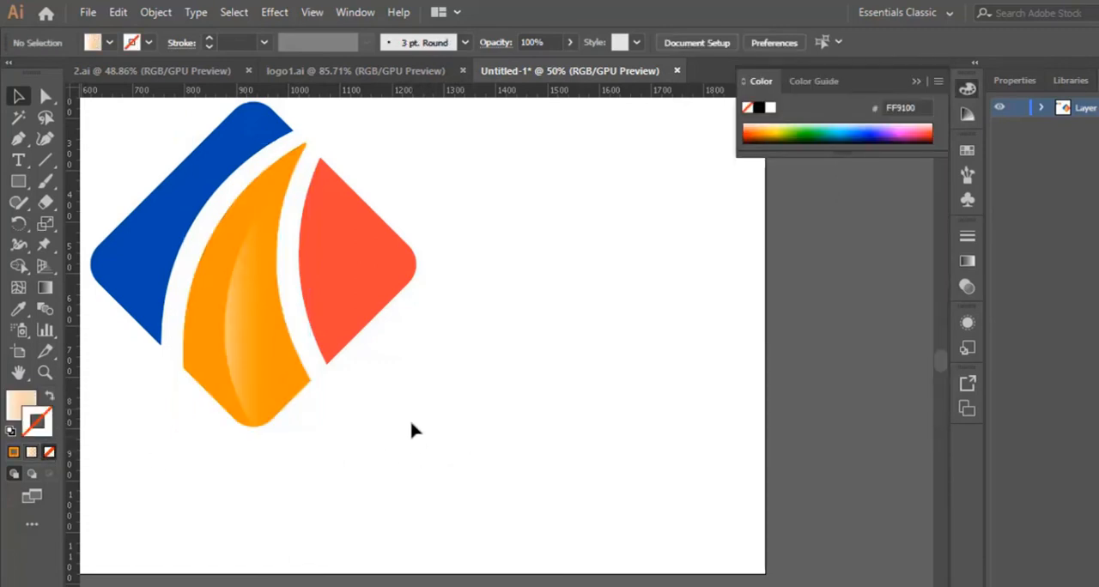
{"action": "key", "text": "ctrl+equal"}
{"action": "key", "text": "p"}
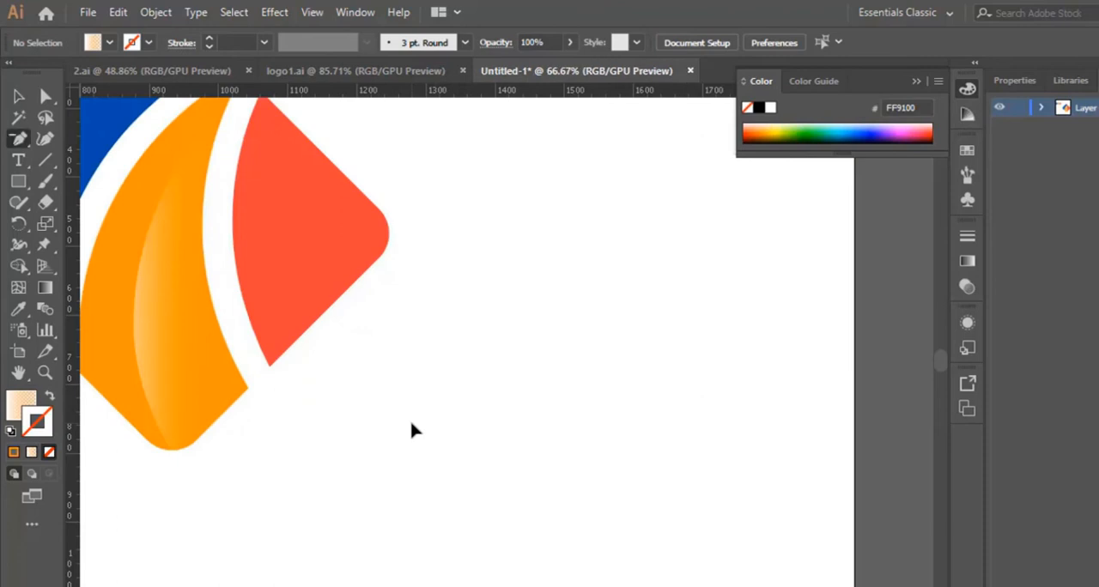
{"action": "key", "text": "ctrl+minus"}
{"action": "key", "text": "ctrl+minus"}
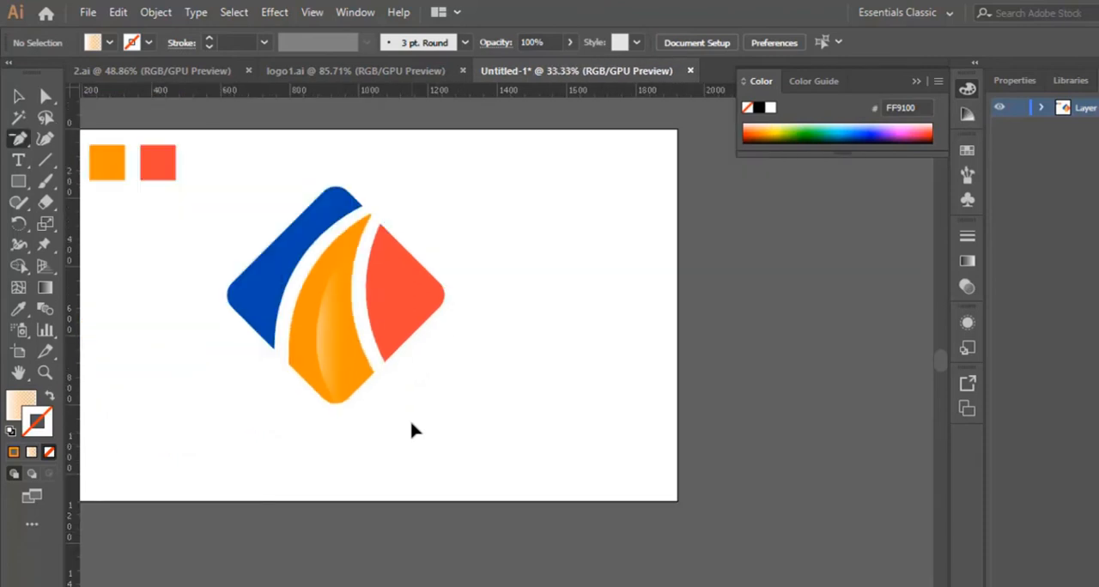
{"action": "left_click", "coordinate": [18, 117]}
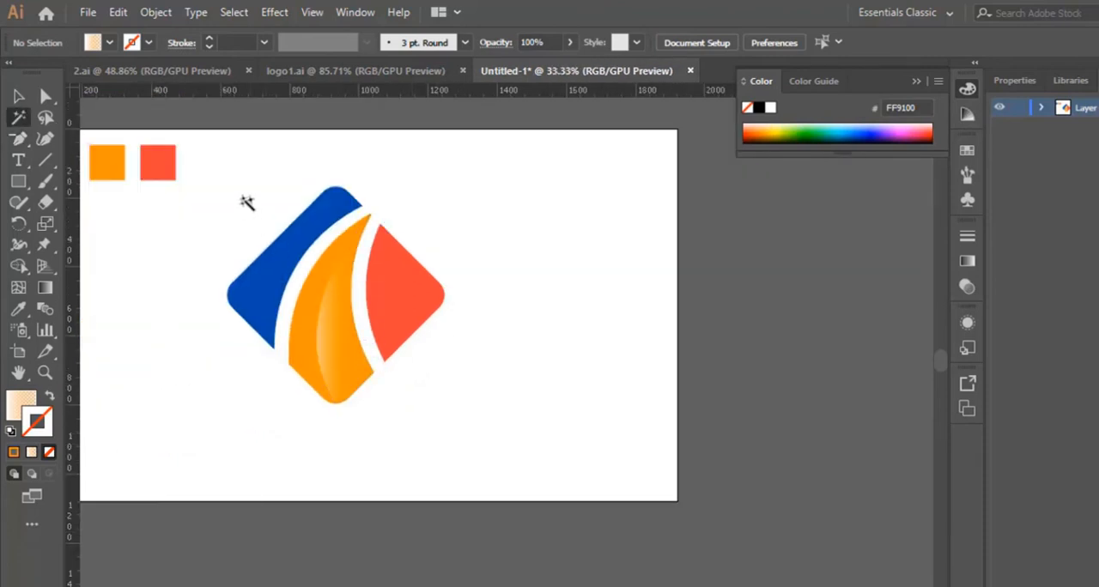
- Move the whole diamond mark to the right and slightly up on the artboard, and deselect it
{"action": "left_click", "coordinate": [14, 98]}
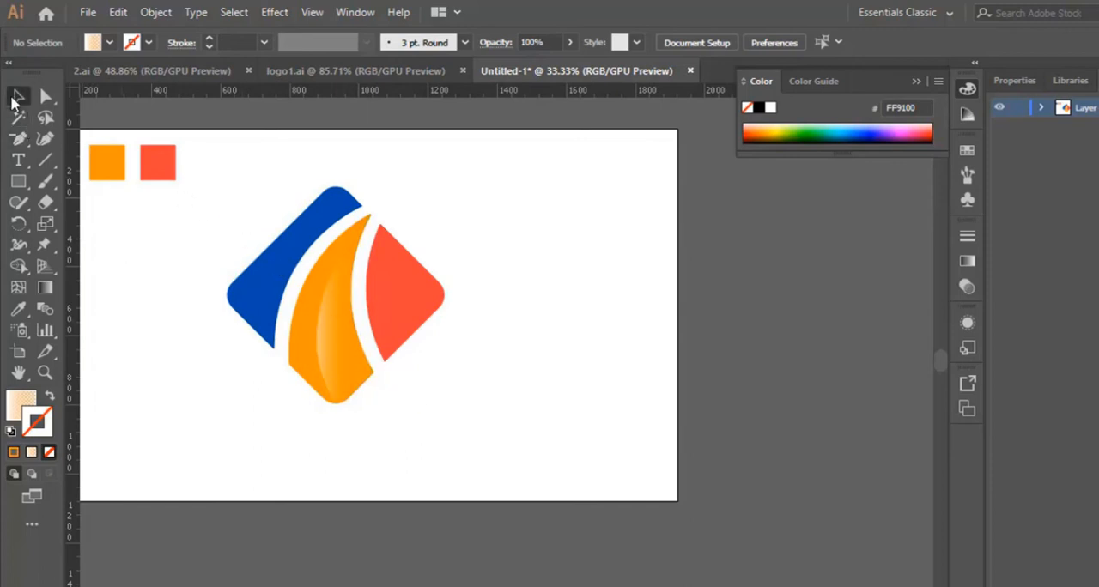
{"action": "left_click", "coordinate": [351, 344]}
{"action": "left_click_drag", "start_coordinate": [351, 343], "coordinate": [492, 333]}
{"action": "left_click", "coordinate": [560, 449]}
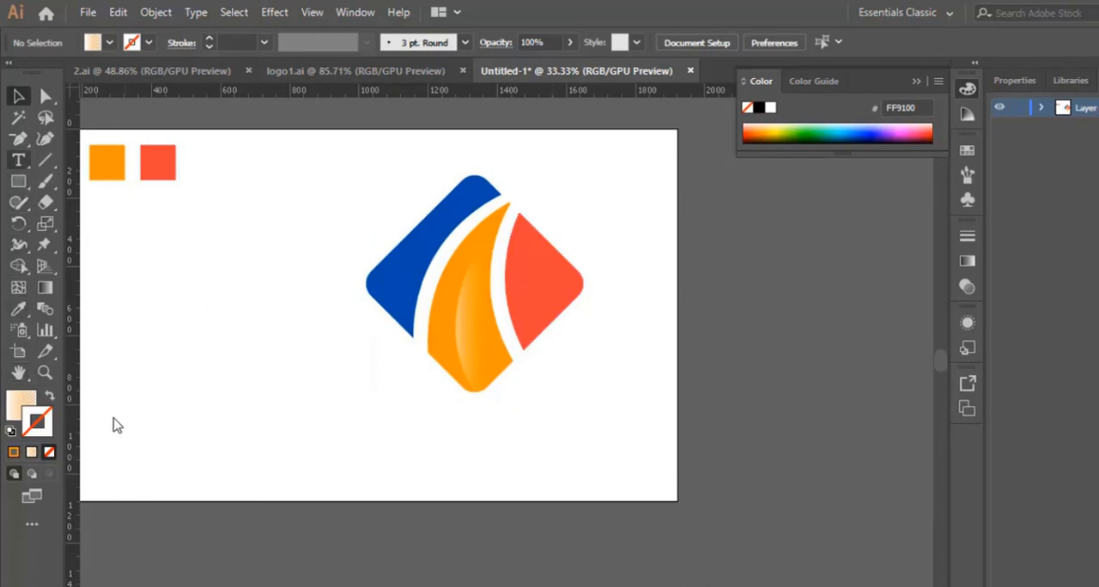
- Add the text "ENERGY" at 72 pt just below the diamond mark
{"action": "key", "text": "t"}
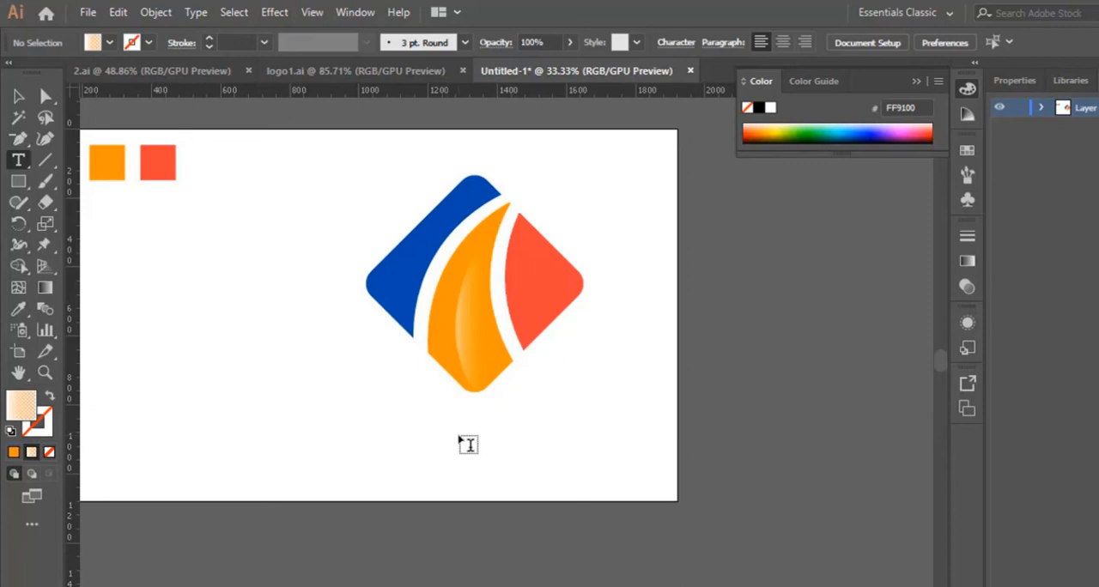
{"action": "left_click", "coordinate": [406, 434]}
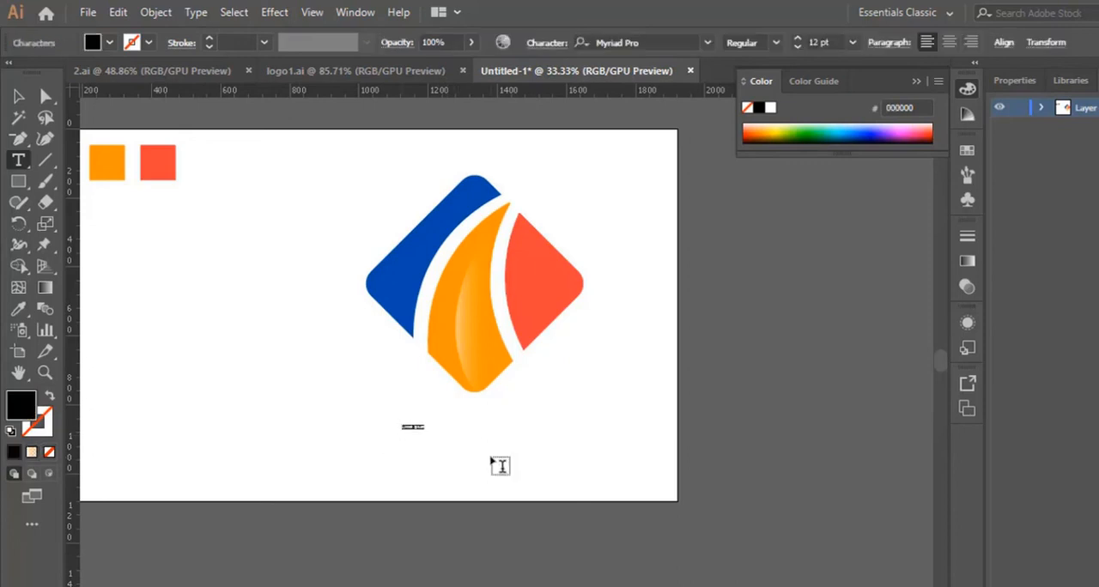
{"action": "left_click", "coordinate": [853, 42]}
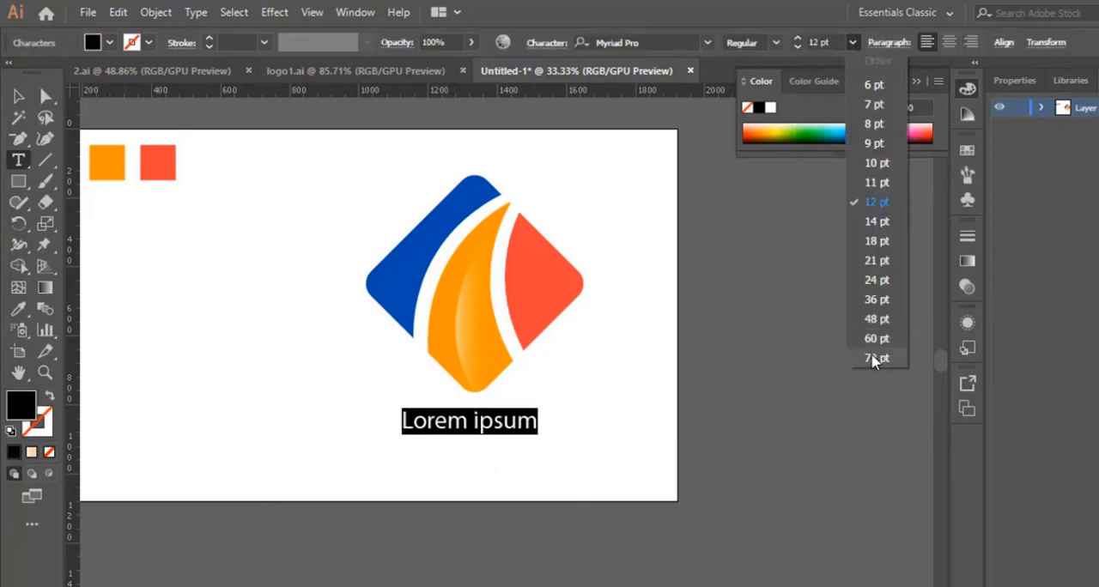
{"action": "left_click", "coordinate": [872, 357]}
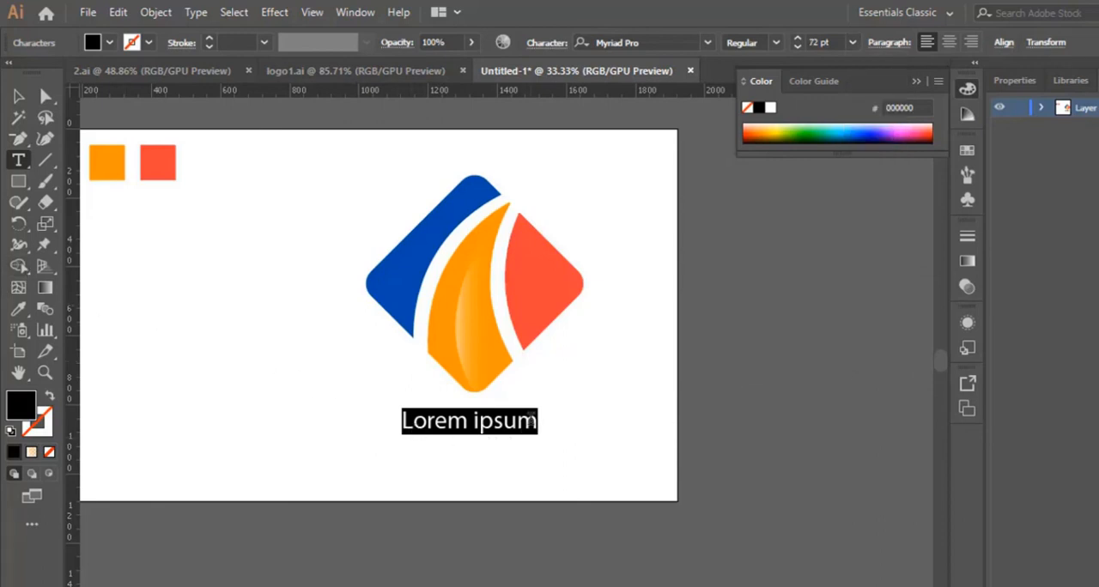
{"action": "type", "text": "ENERGY"}
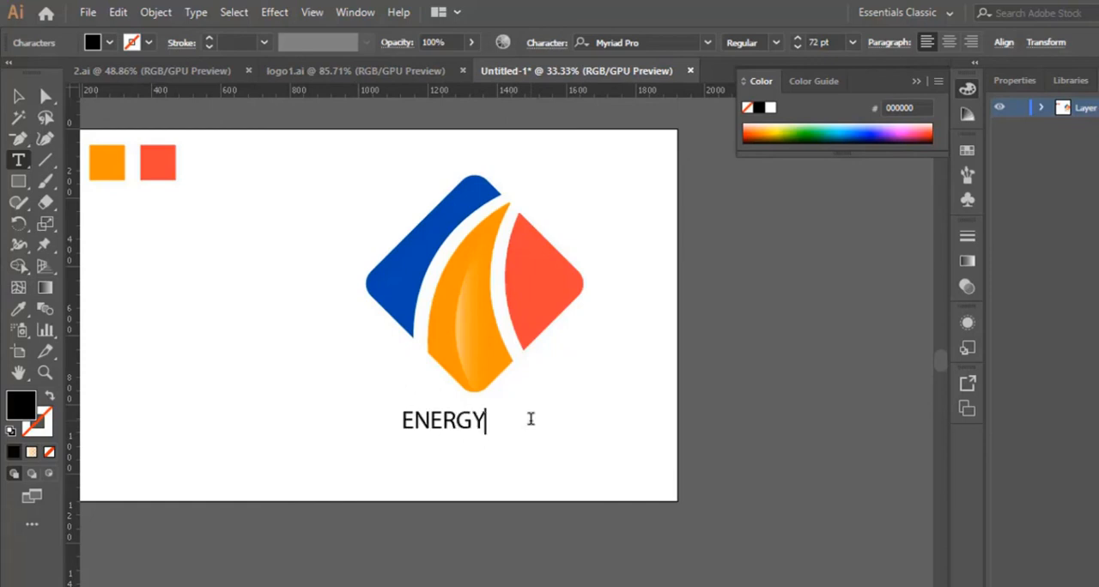
- Enlarge the "ENERGY" text to about 142 pt and deselect it
{"action": "key", "text": "ctrl+a"}
{"action": "left_click", "coordinate": [18, 96]}
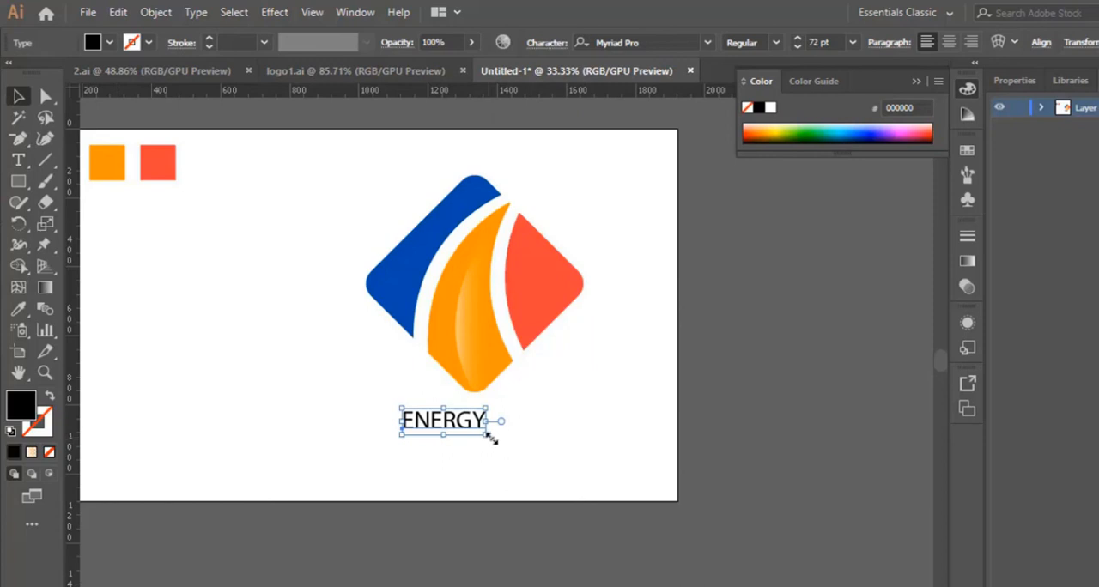
{"action": "left_click_drag", "start_coordinate": [490, 438], "coordinate": [531, 448]}
{"action": "left_click", "coordinate": [627, 387]}
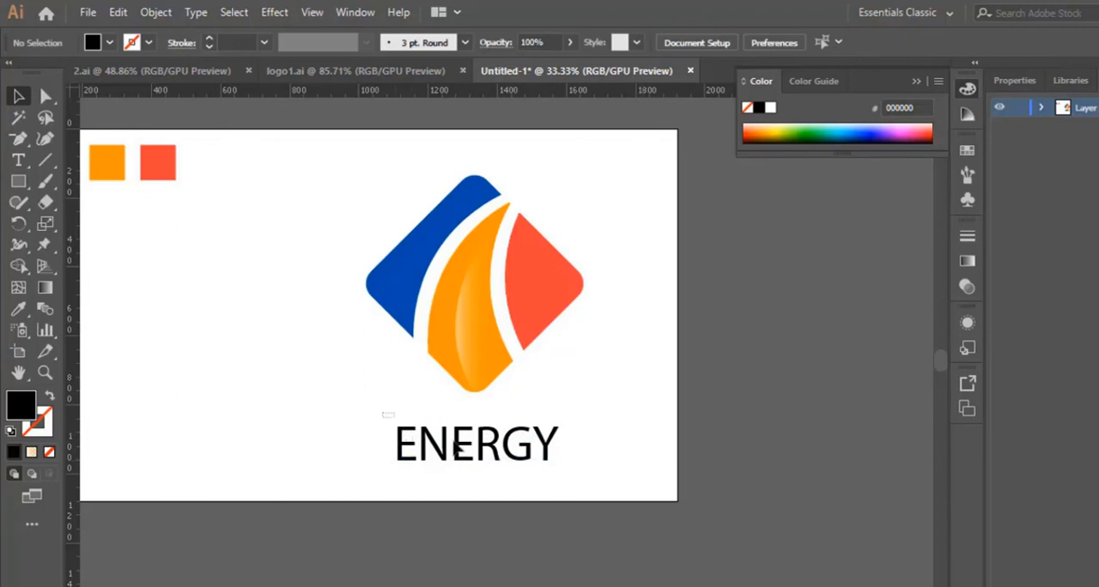
- Set the font of the whole "ENERGY" text to Minion Variable Concept
{"action": "left_click", "coordinate": [558, 454]}
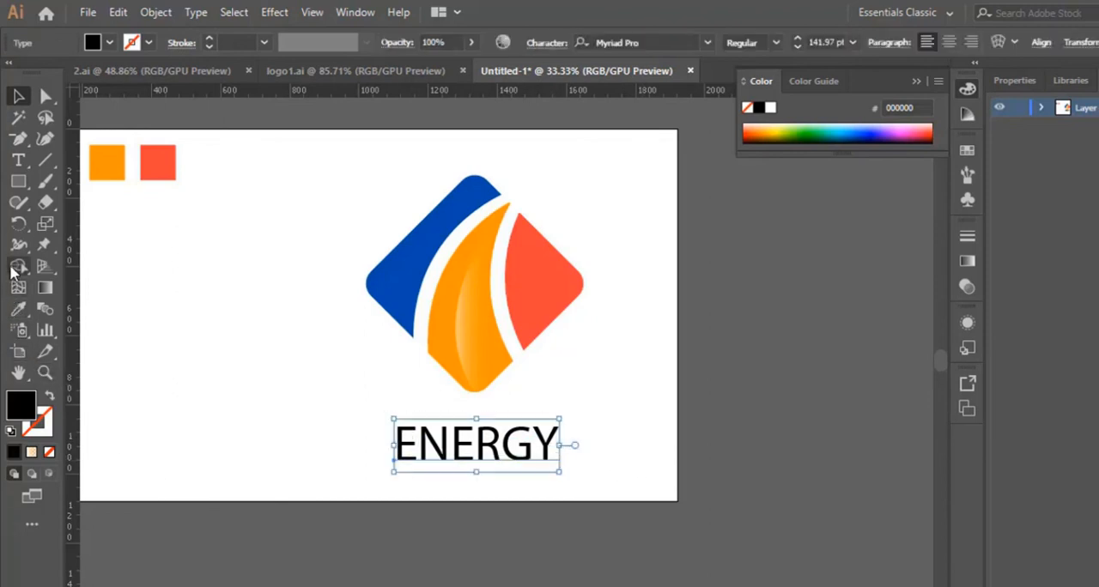
{"action": "left_click", "coordinate": [15, 161]}
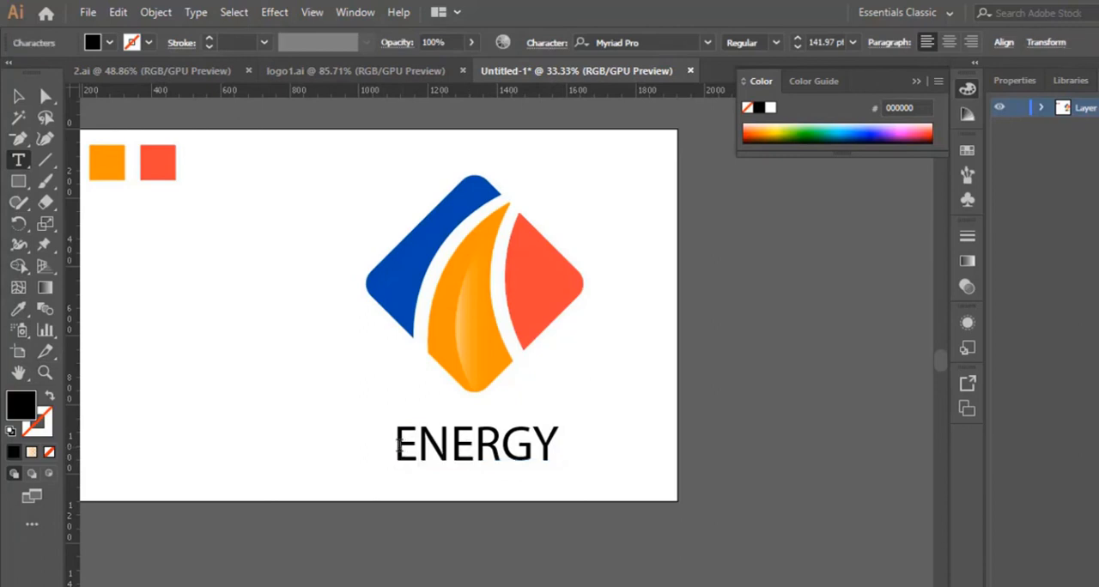
{"action": "left_click_drag", "start_coordinate": [394, 444], "coordinate": [568, 450]}
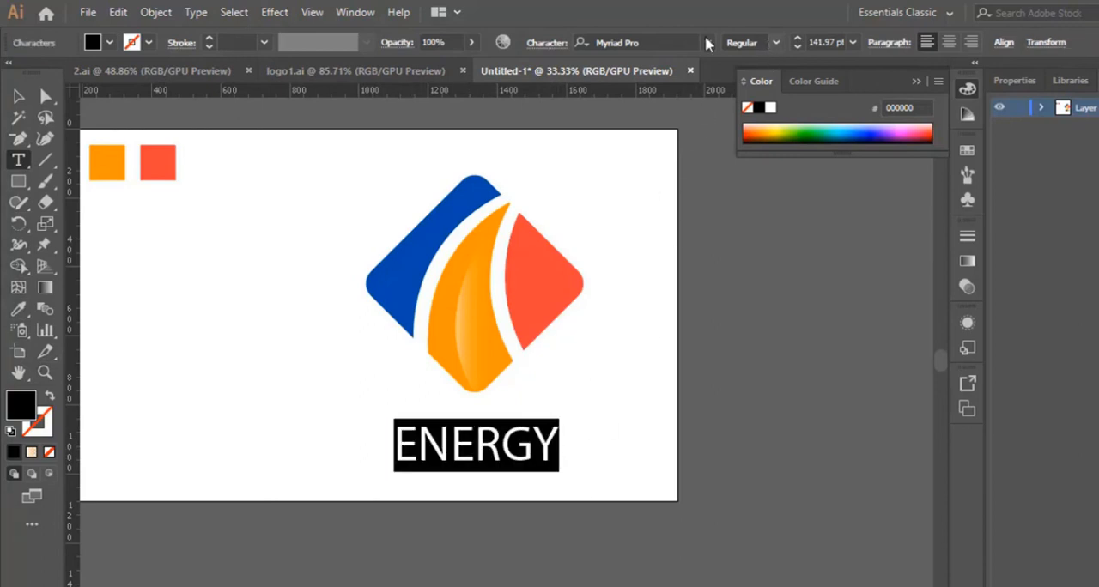
{"action": "left_click", "coordinate": [708, 43]}
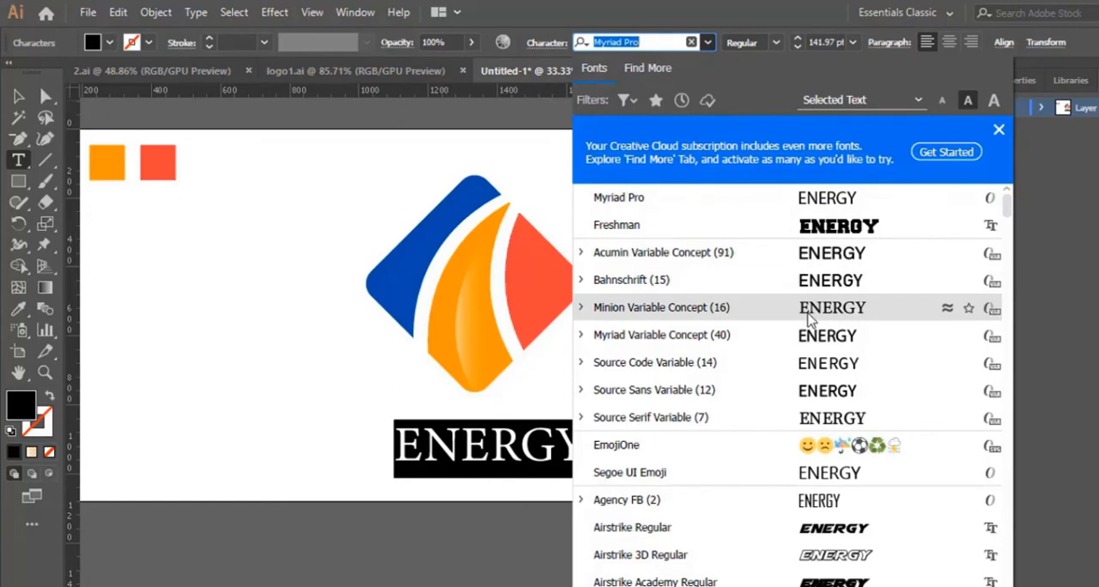
{"action": "left_click", "coordinate": [808, 318]}
{"action": "key", "text": "Escape"}
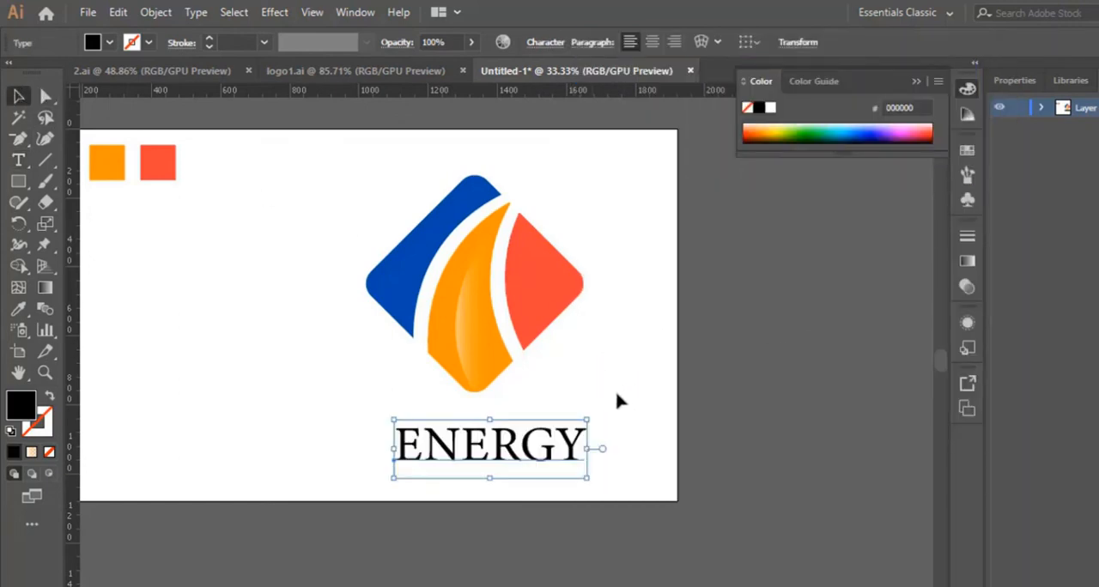
- Move the "ENERGY" text slightly left and up to centre it below the diamond mark, and deselect it
{"action": "left_click", "coordinate": [616, 400]}
{"action": "left_click_drag", "start_coordinate": [549, 442], "coordinate": [534, 435]}
{"action": "left_click", "coordinate": [625, 474]}
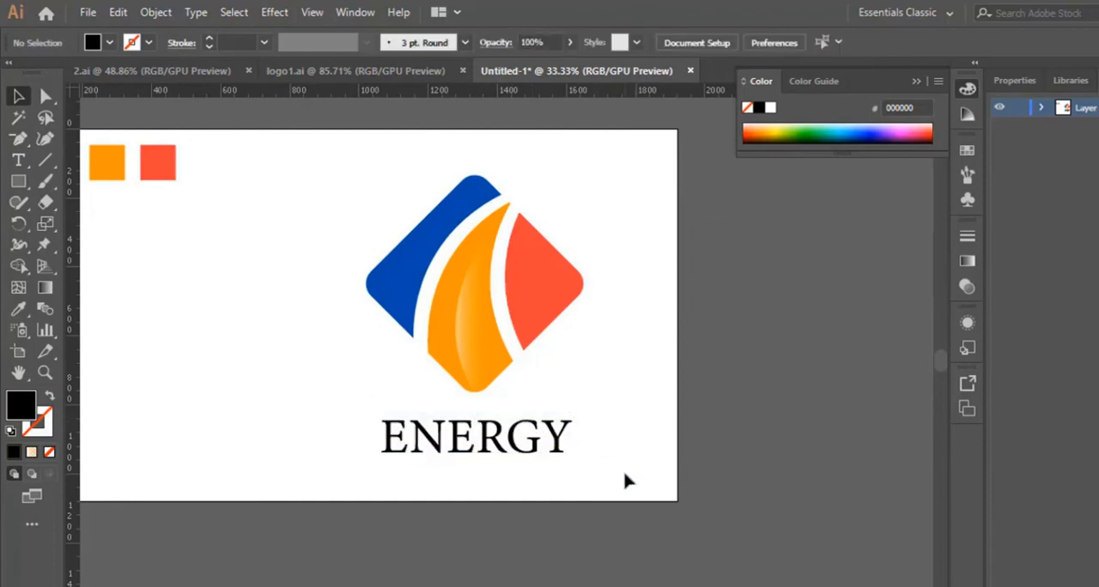
- Show the guides and place vertical guides at the left and right corners of the diamond mark
{"action": "scroll", "coordinate": [612, 444], "scroll_direction": "up", "scroll_amount": 1}
{"action": "right_click", "coordinate": [281, 270]}
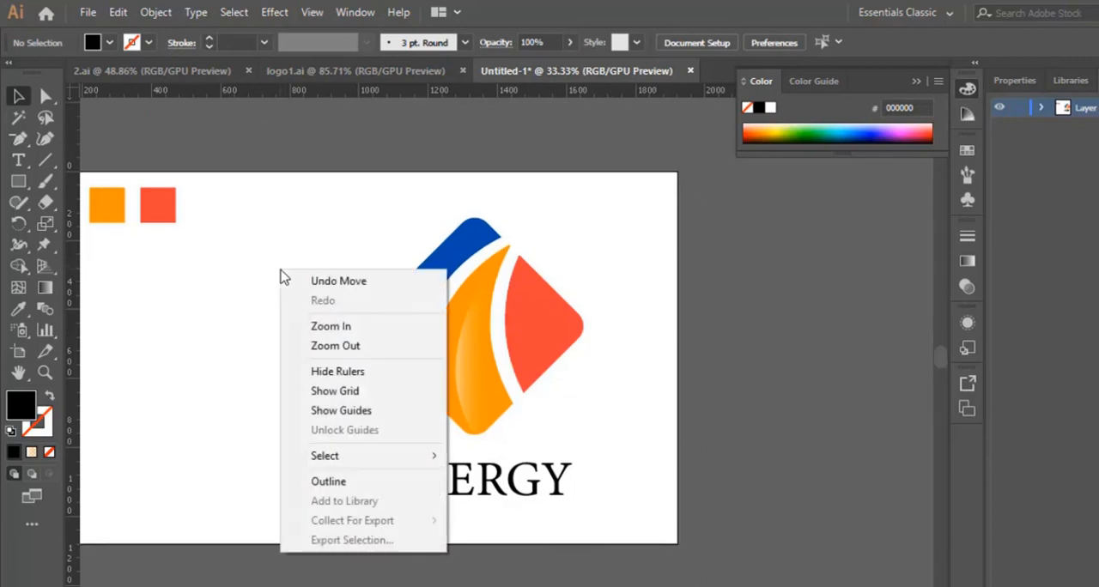
{"action": "left_click", "coordinate": [369, 413]}
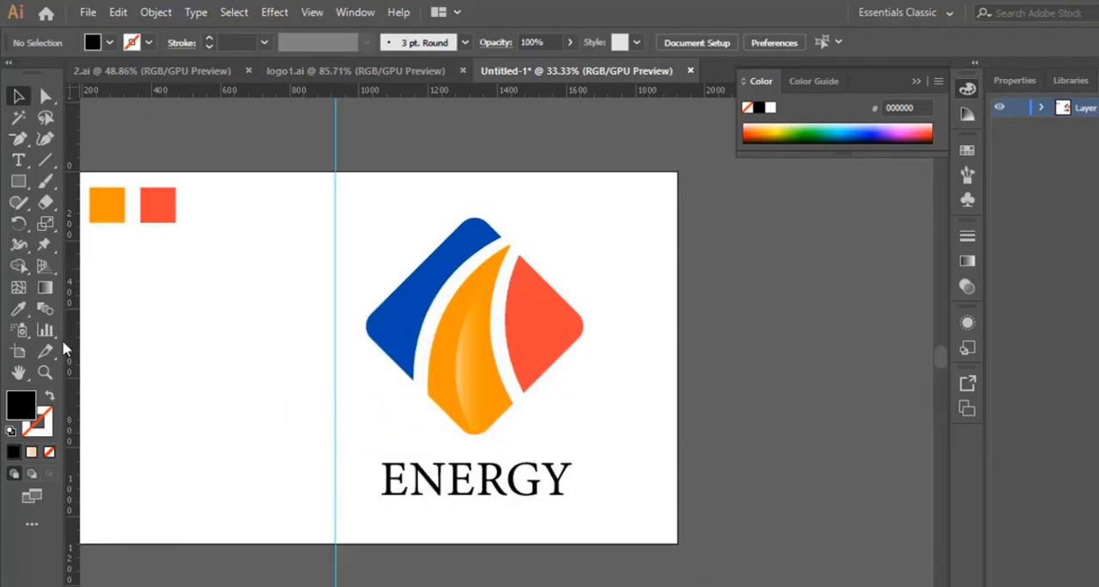
{"action": "left_click_drag", "start_coordinate": [70, 335], "coordinate": [367, 355]}
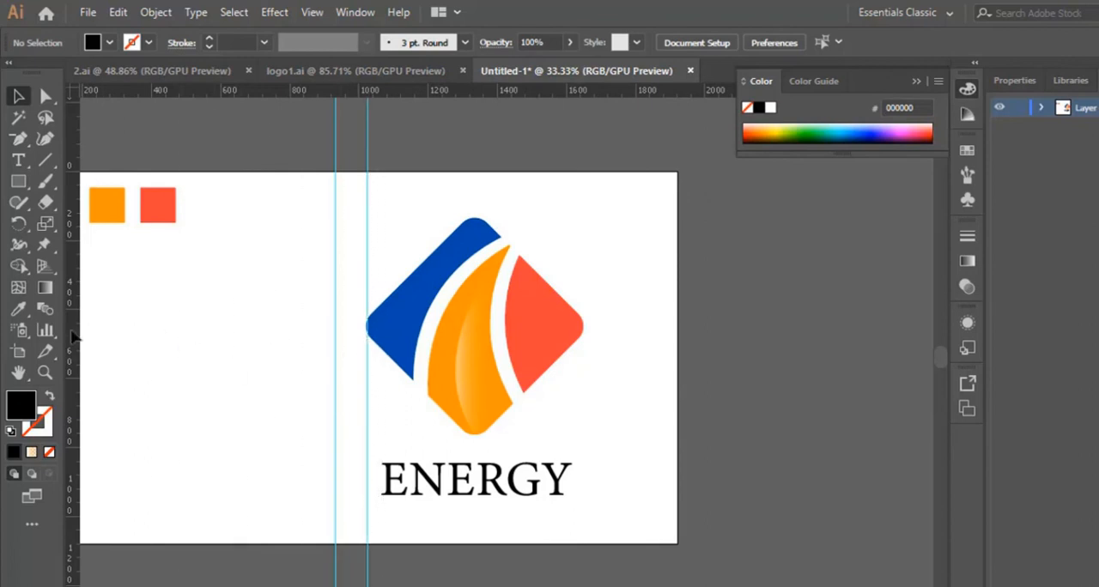
{"action": "left_click_drag", "start_coordinate": [73, 336], "coordinate": [584, 359]}
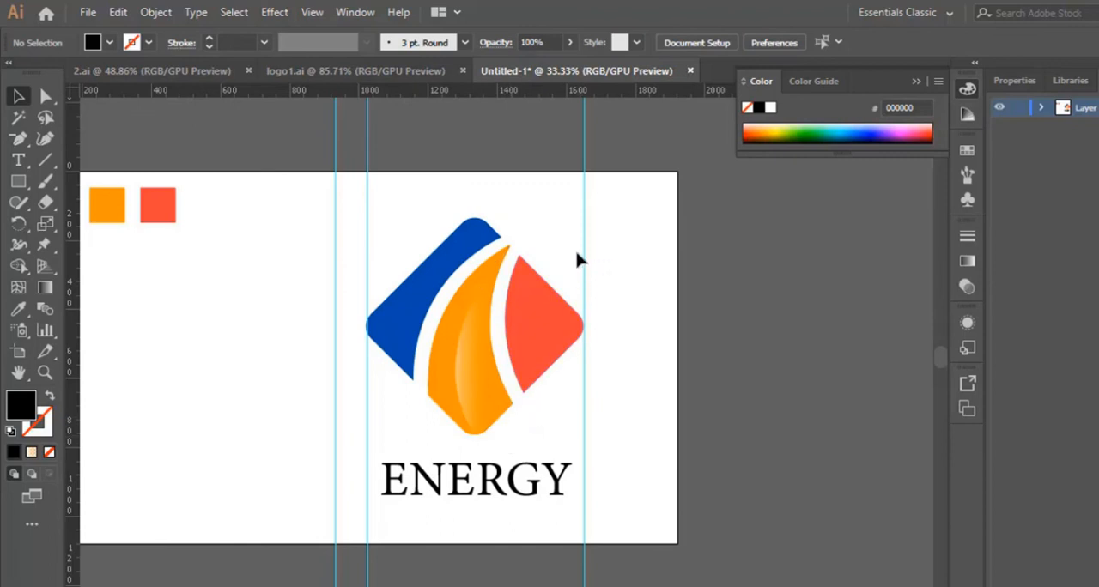
- Hide the rulers and the guides around the logo
{"action": "right_click", "coordinate": [600, 299]}
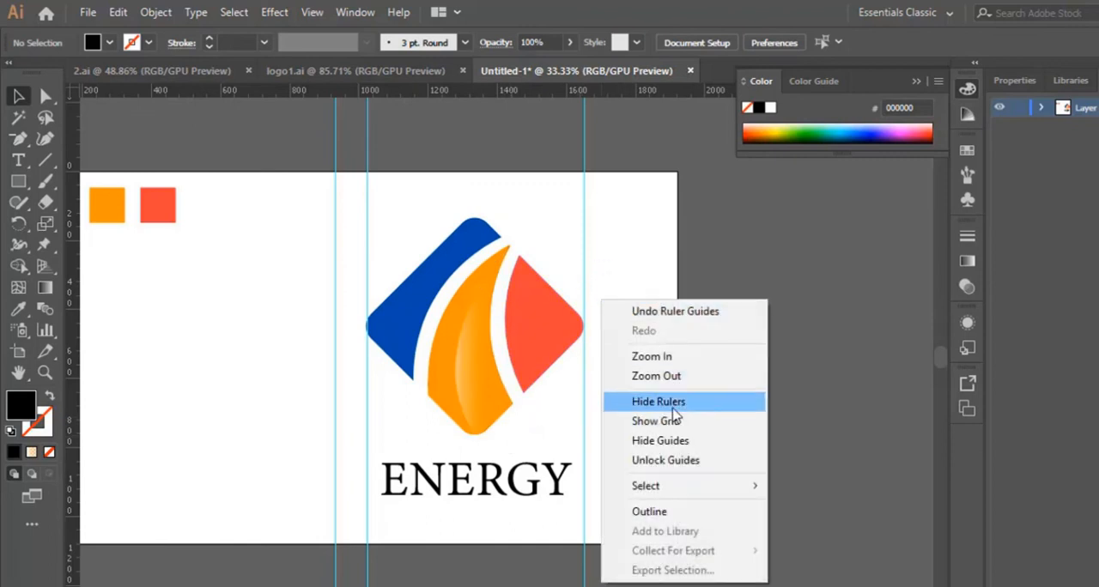
{"action": "left_click", "coordinate": [672, 405]}
{"action": "right_click", "coordinate": [629, 361]}
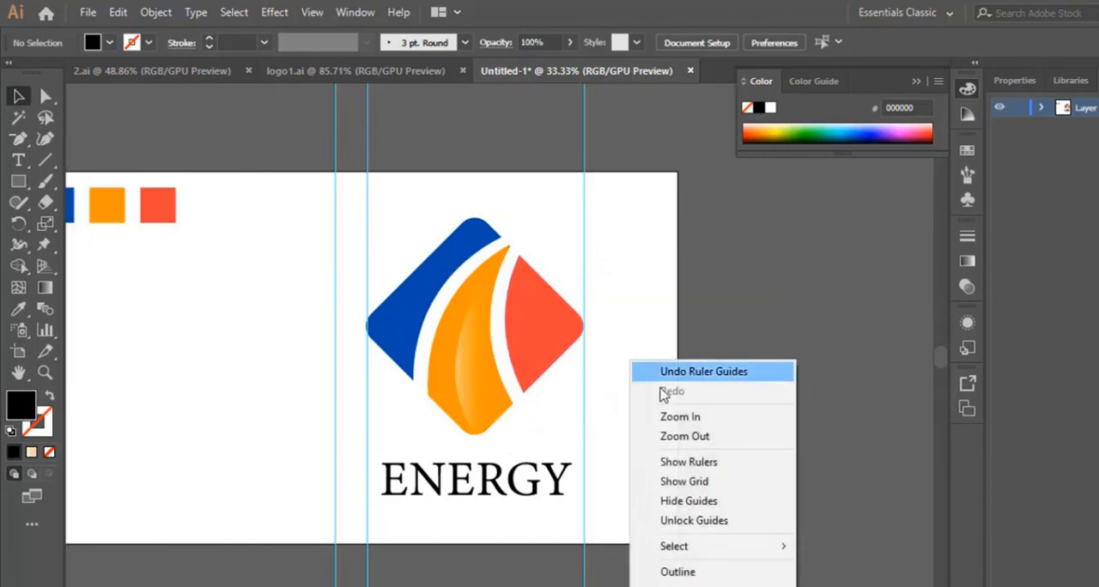
{"action": "left_click", "coordinate": [692, 505]}
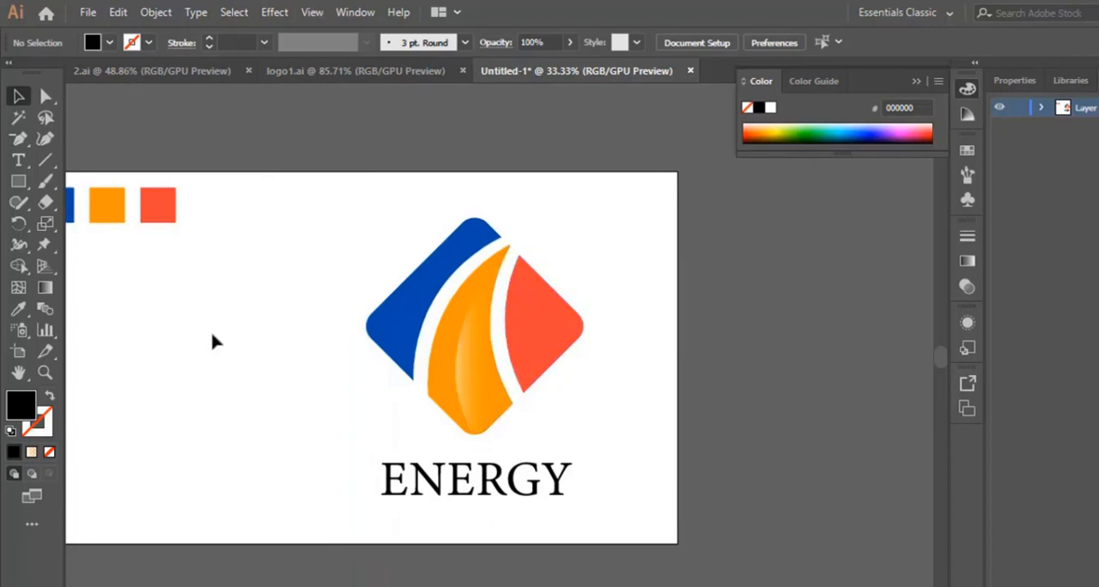
{"action": "left_click", "coordinate": [44, 372]}
{"action": "left_click", "coordinate": [468, 332]}
{"action": "scroll", "coordinate": [484, 299], "scroll_direction": "down", "scroll_amount": 1}
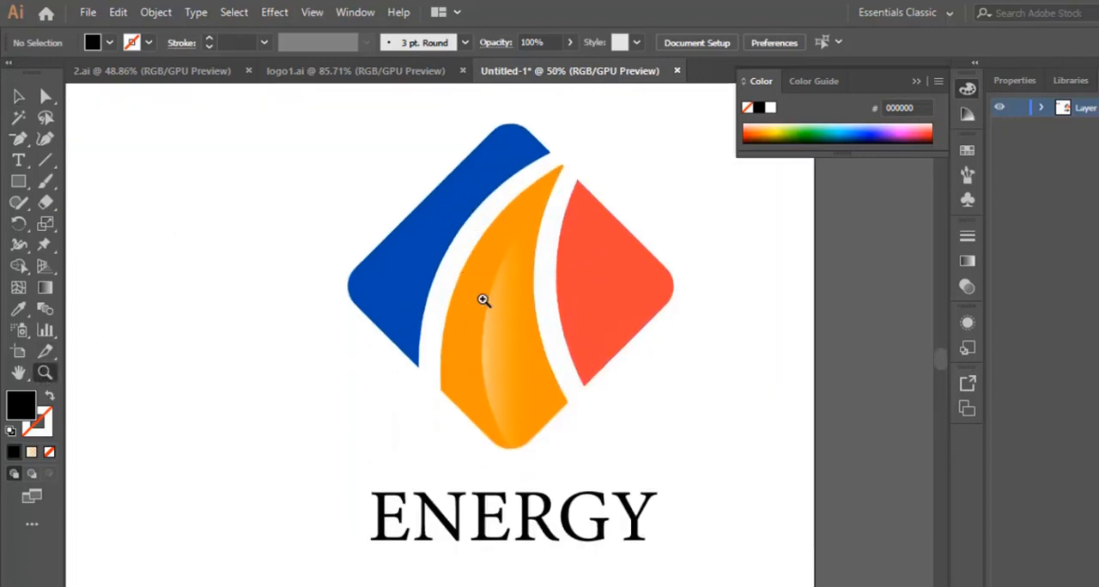